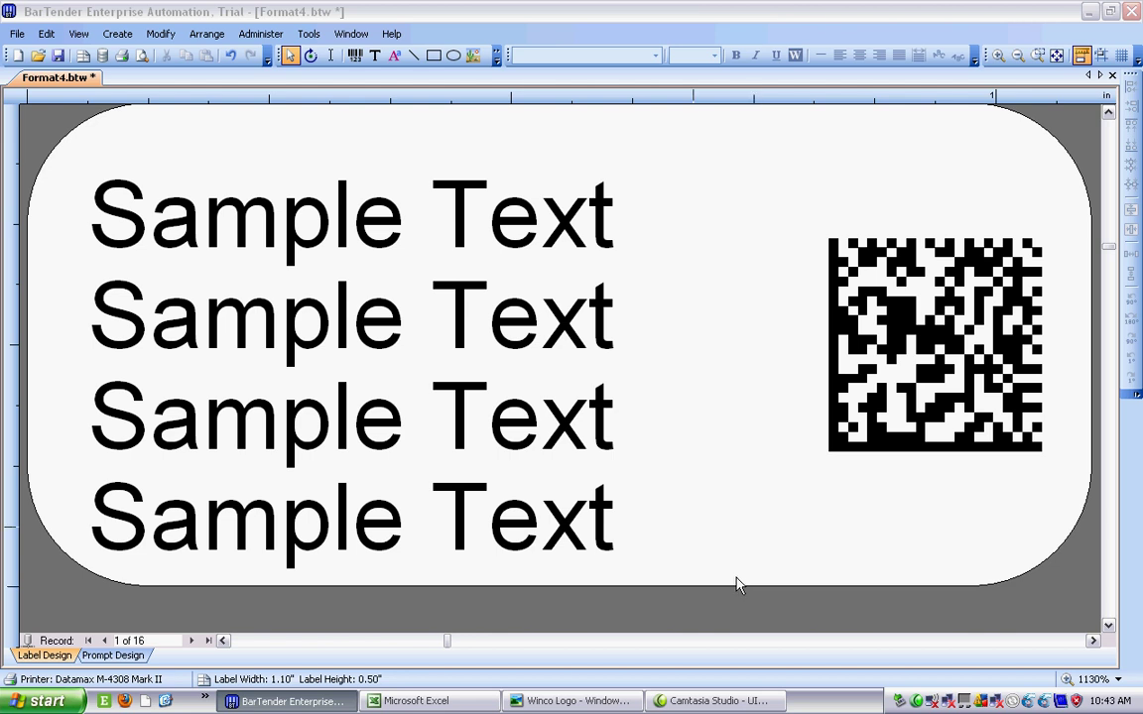
# Step: Replace the top line's Sample Text with the fixed screen text '(17V) '
pyautogui.click(295, 224)
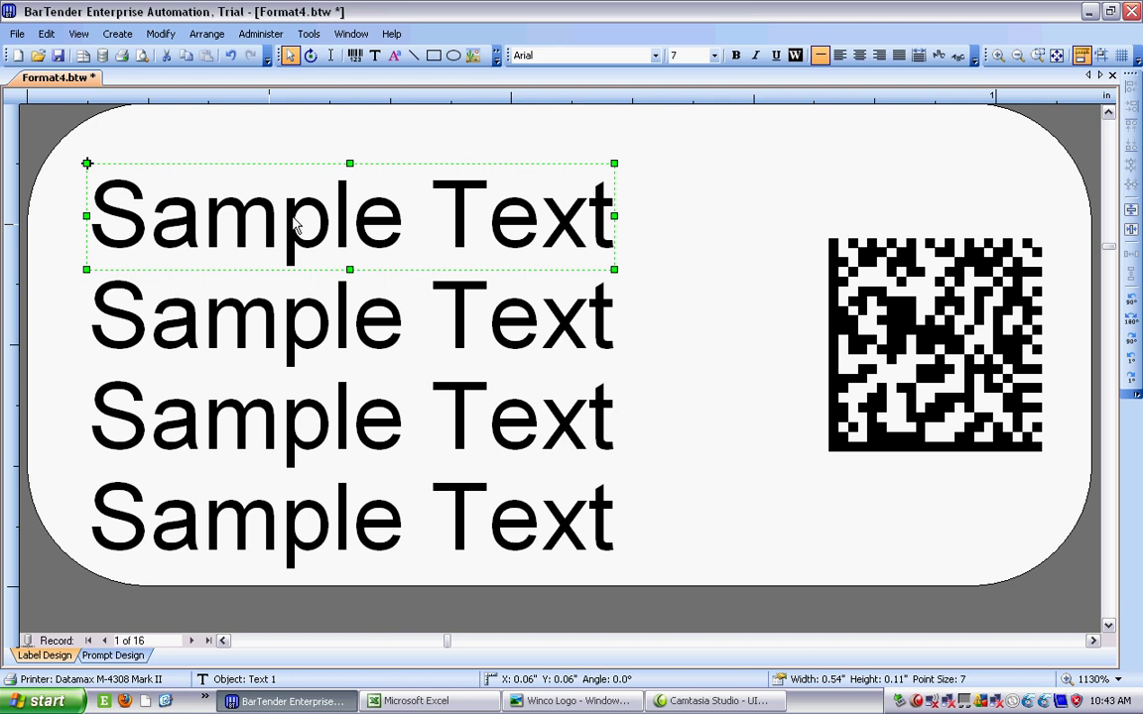
pyautogui.rightClick(294, 220)
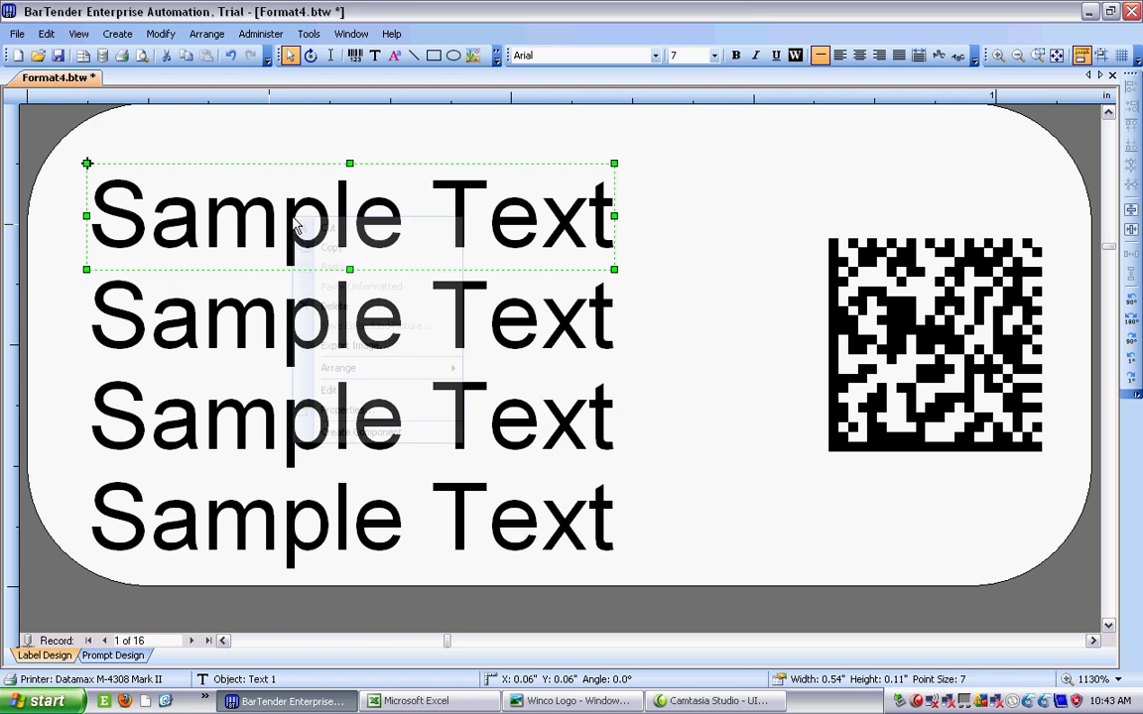
pyautogui.click(357, 409)
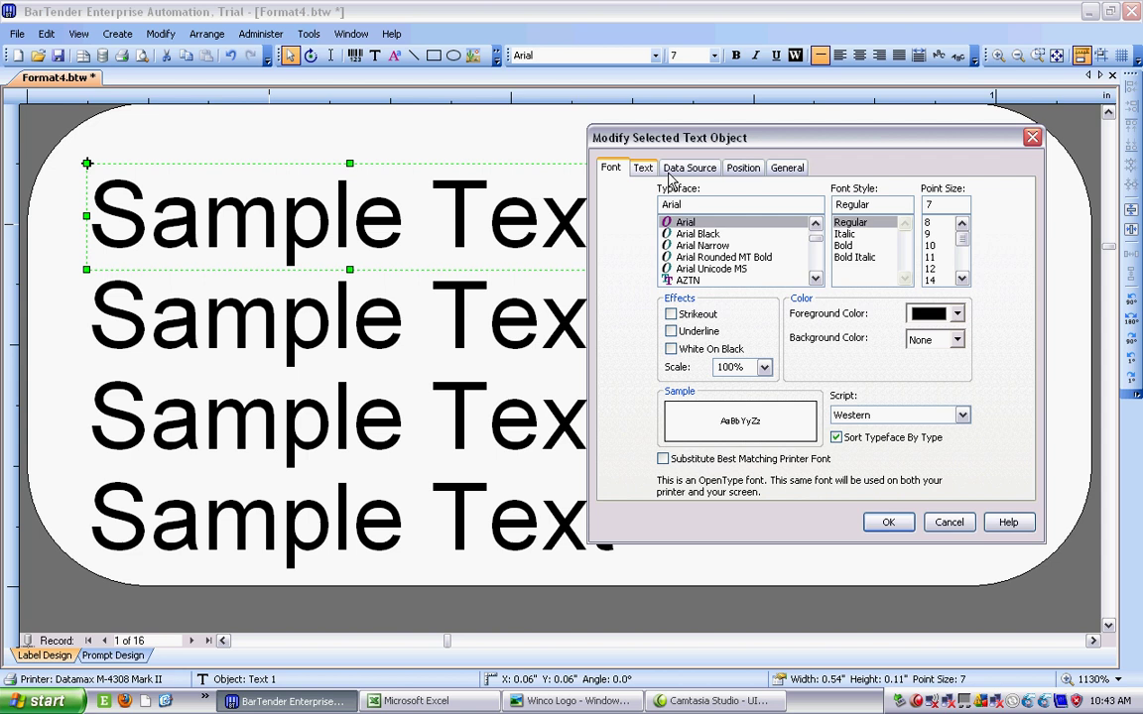
pyautogui.click(670, 174)
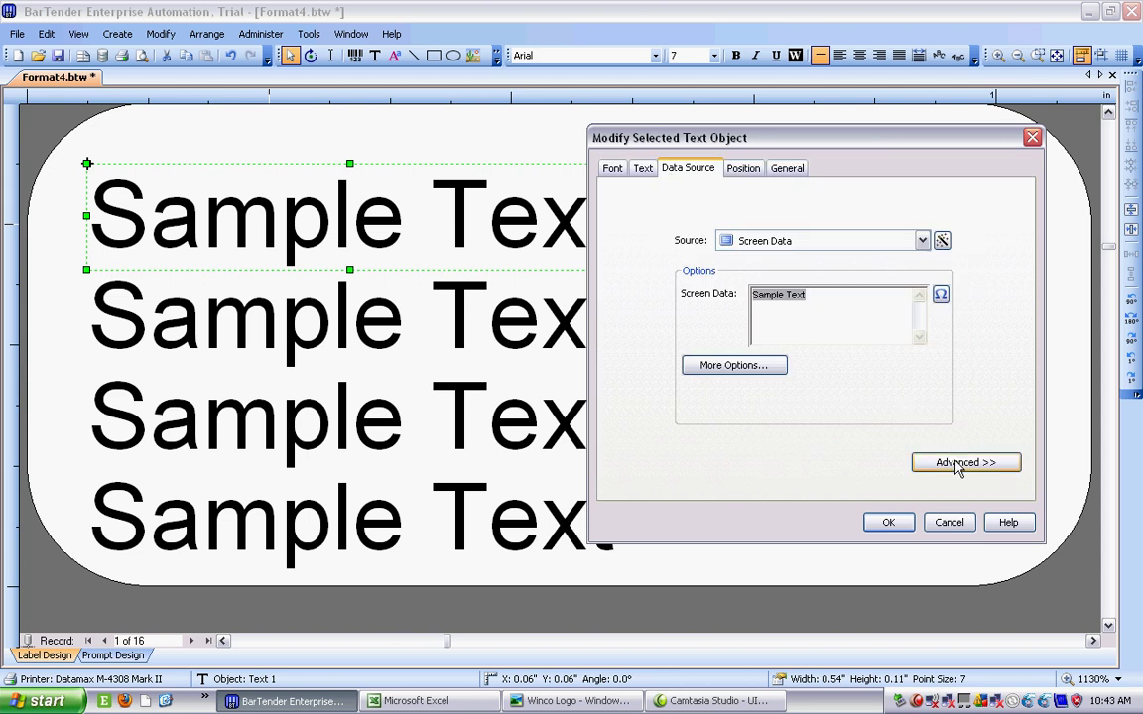
pyautogui.click(958, 465)
pyautogui.click(901, 293)
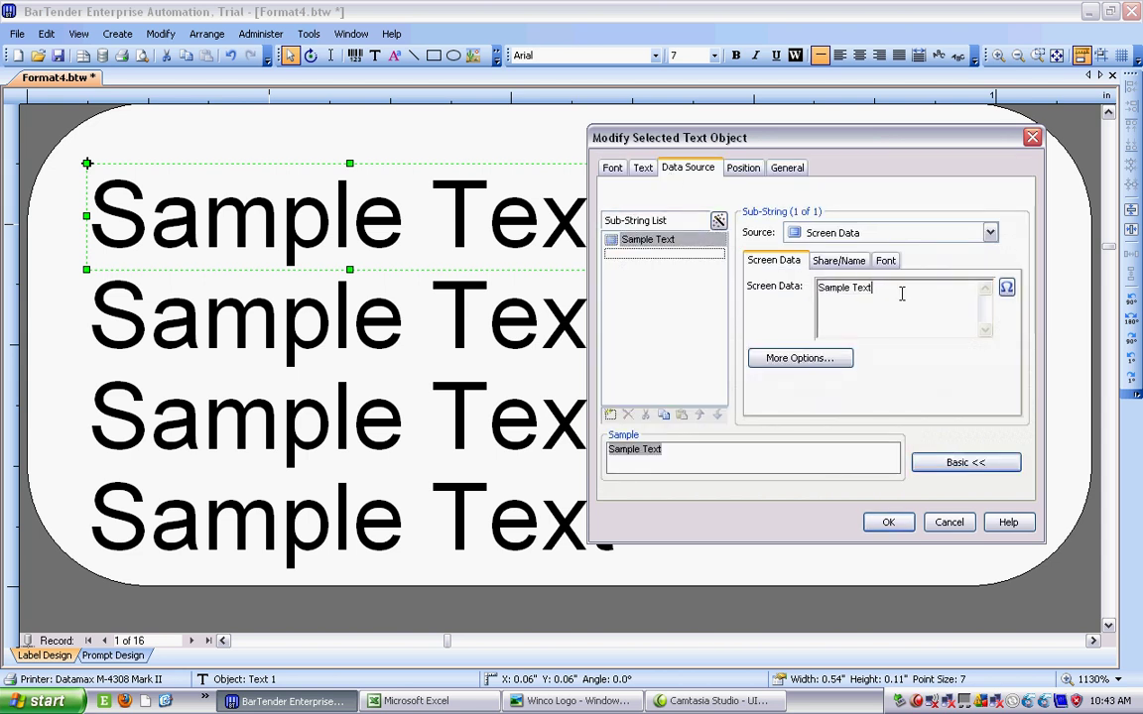
pyautogui.press('BackSpace')
pyautogui.press('BackSpace')
pyautogui.press('BackSpace')
pyautogui.press('BackSpace')
pyautogui.press('BackSpace')
pyautogui.press('BackSpace')
pyautogui.press('BackSpace')
pyautogui.press('BackSpace')
pyautogui.press('BackSpace')
pyautogui.press('BackSpace')
pyautogui.press('BackSpace')
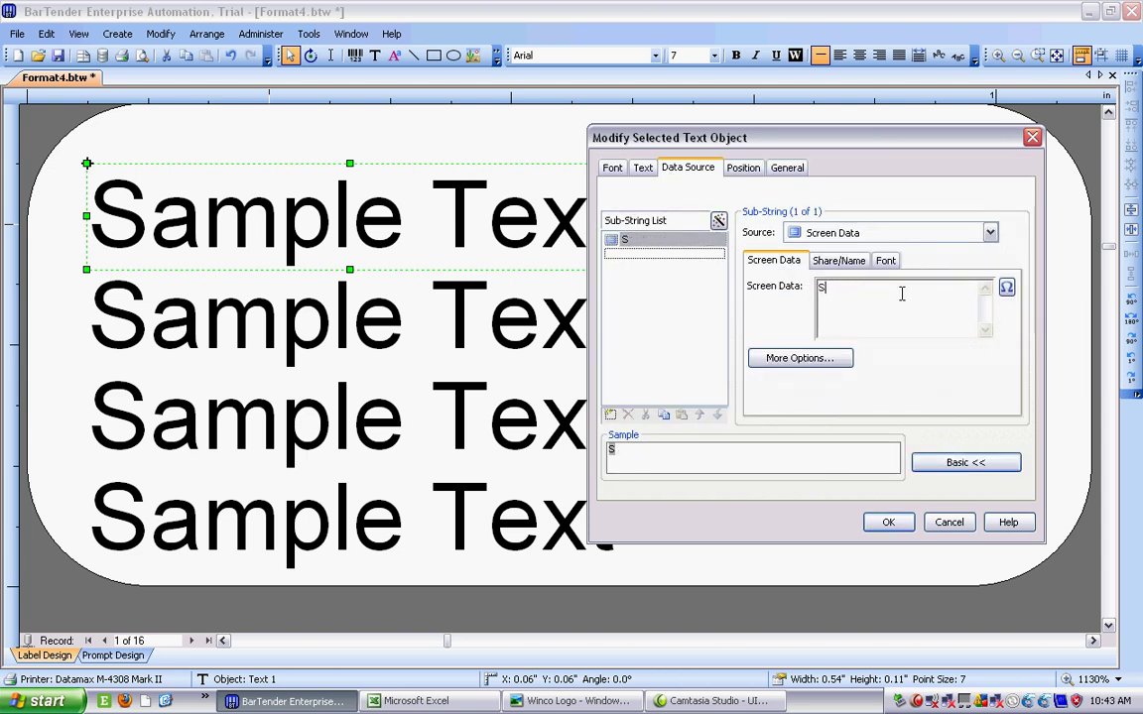
pyautogui.write('(17V')
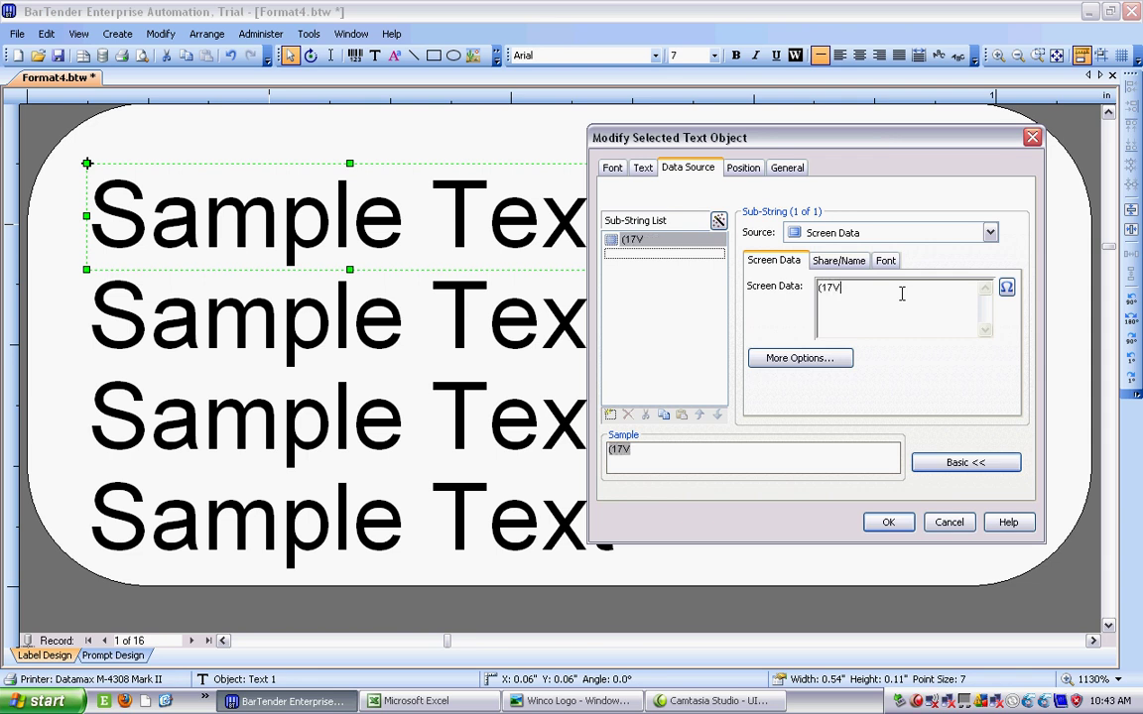
pyautogui.write(')')
# Step: Add a CAGE database field sub-string after the prefix and clear its sample data
pyautogui.click(653, 253)
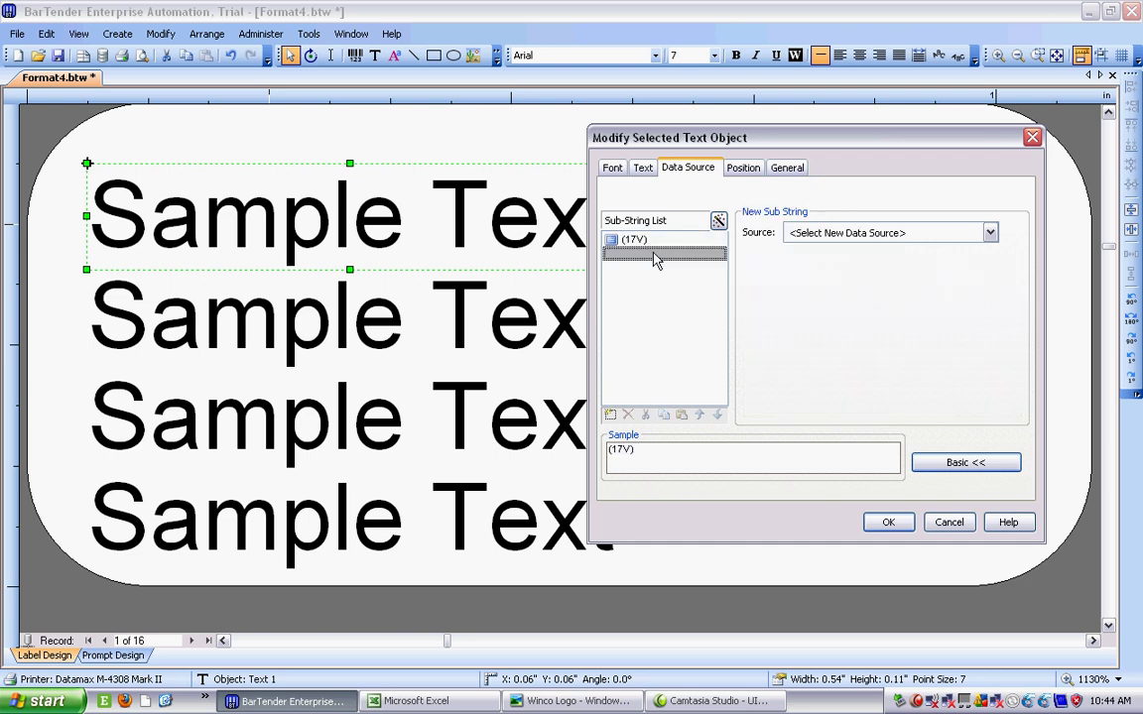
pyautogui.click(990, 234)
pyautogui.click(862, 281)
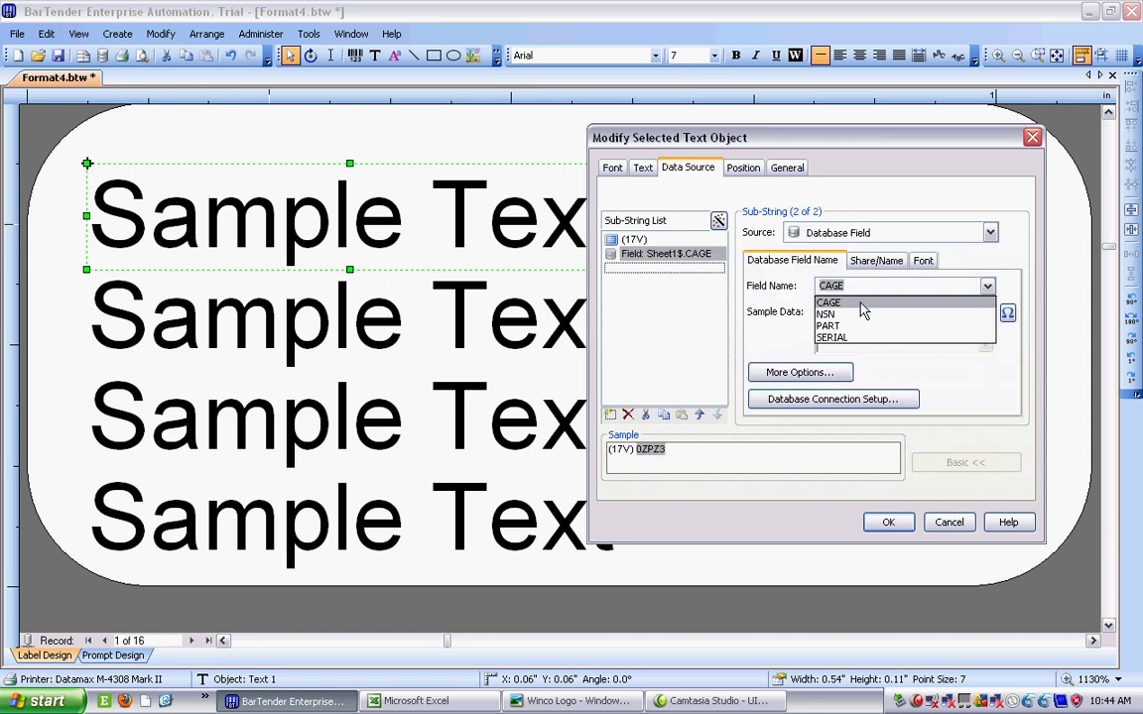
pyautogui.click(861, 304)
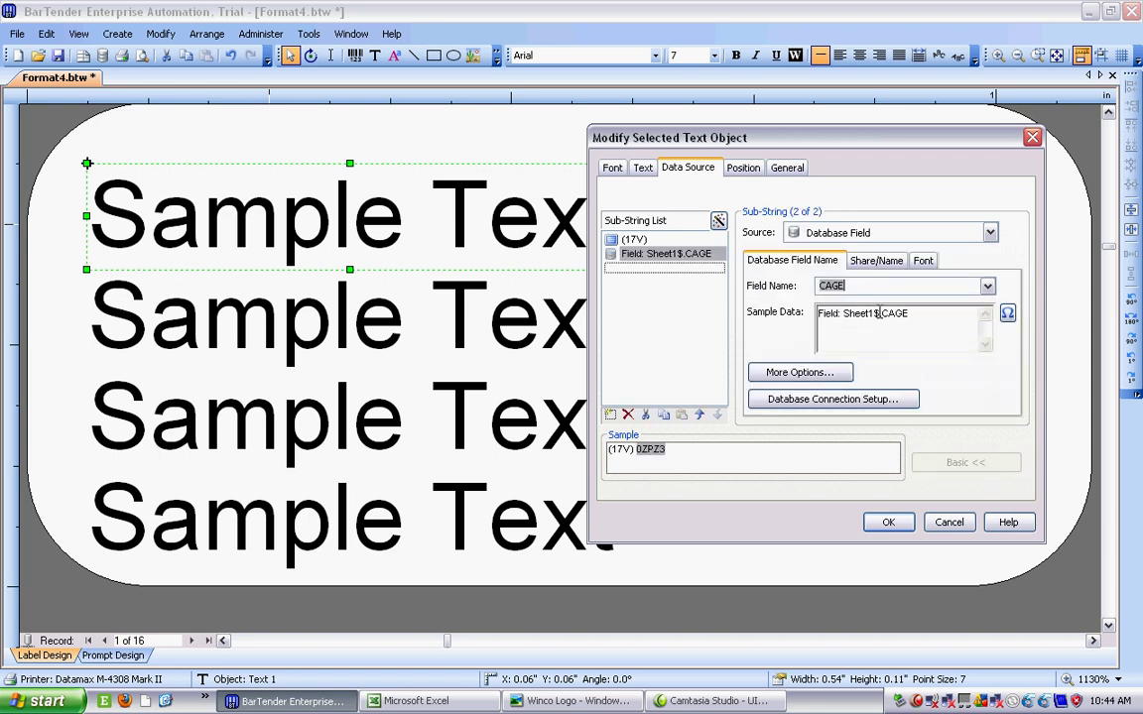
pyautogui.click(878, 313)
pyautogui.press('BackSpace')
pyautogui.press('BackSpace')
pyautogui.press('BackSpace')
pyautogui.press('BackSpace')
pyautogui.press('BackSpace')
pyautogui.press('BackSpace')
pyautogui.press('BackSpace')
pyautogui.press('BackSpace')
pyautogui.press('BackSpace')
pyautogui.press('BackSpace')
pyautogui.press('BackSpace')
pyautogui.press('BackSpace')
pyautogui.press('BackSpace')
pyautogui.press('BackSpace')
pyautogui.press('BackSpace')
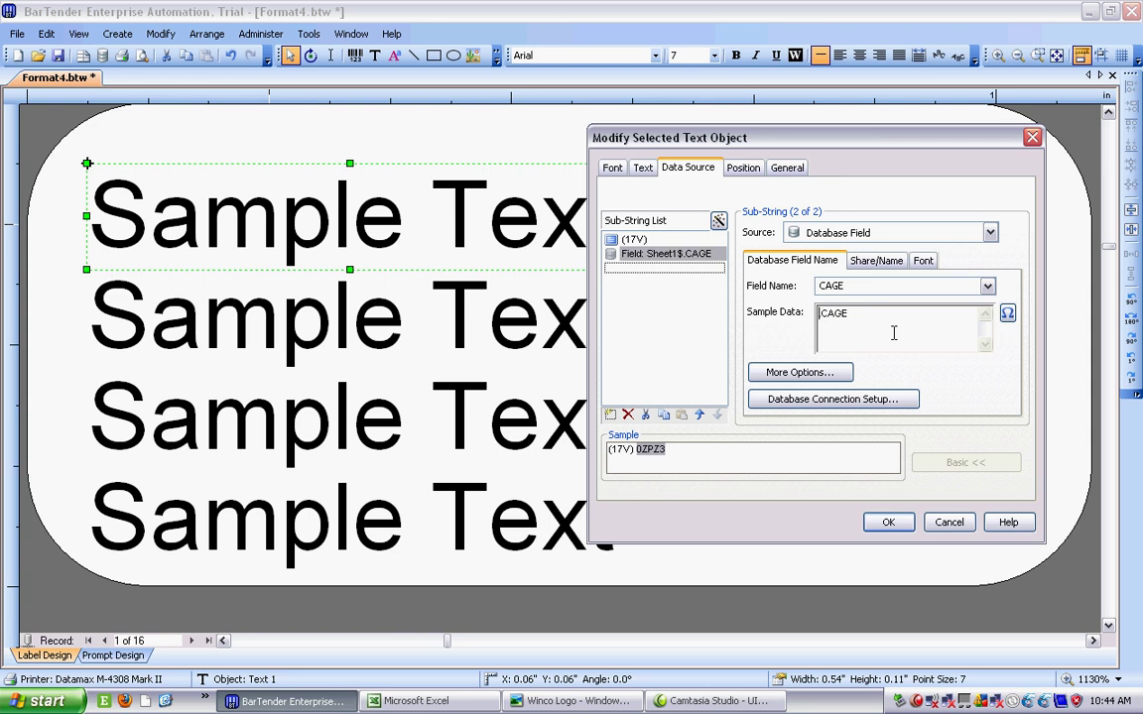
pyautogui.click(890, 522)
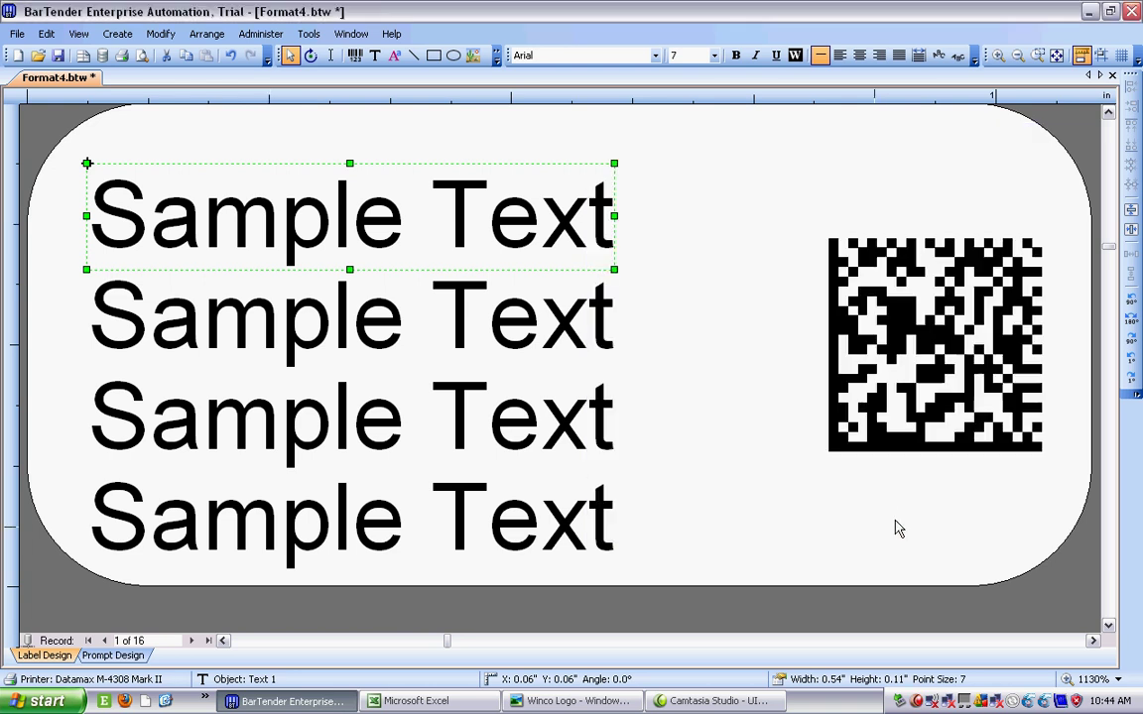
# Step: Bind the second Sample Text line to the PART database field, clearing its sample data
pyautogui.click(780, 421)
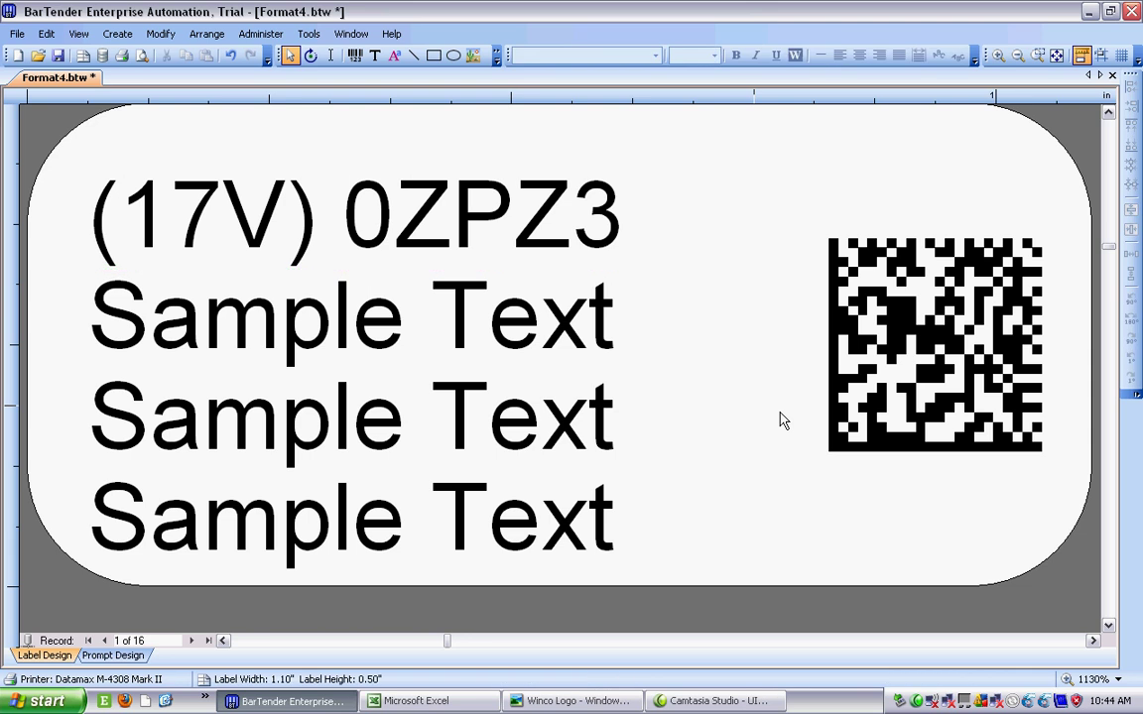
pyautogui.click(320, 340)
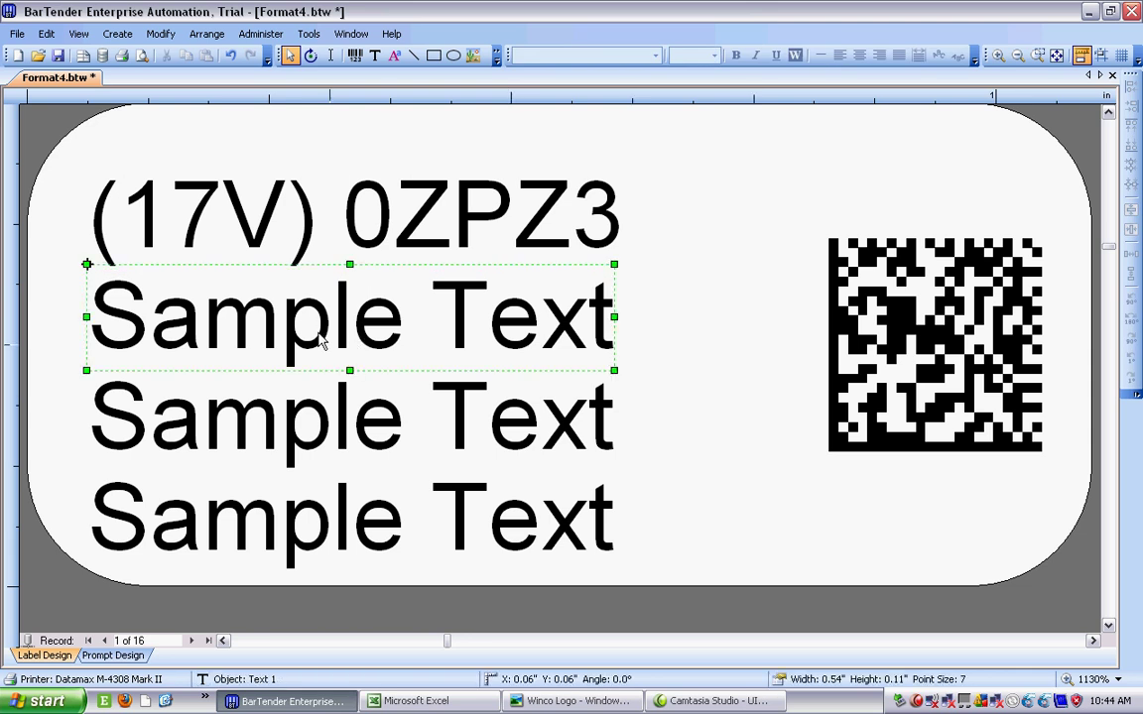
pyautogui.doubleClick(320, 341)
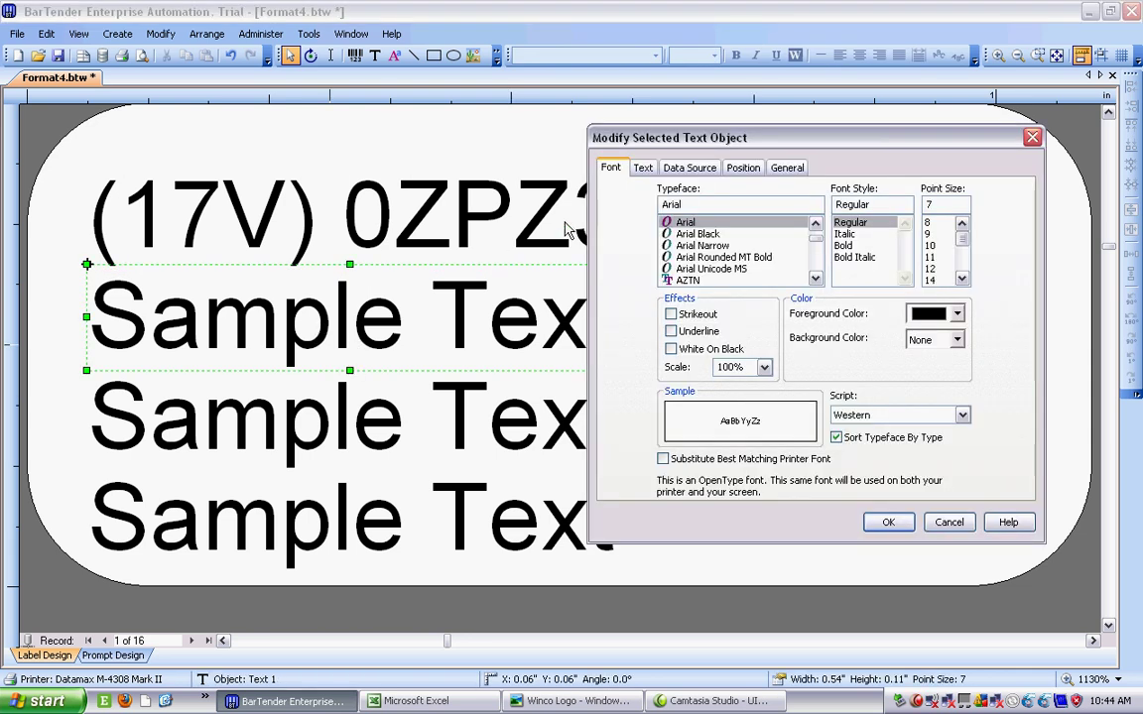
pyautogui.click(696, 170)
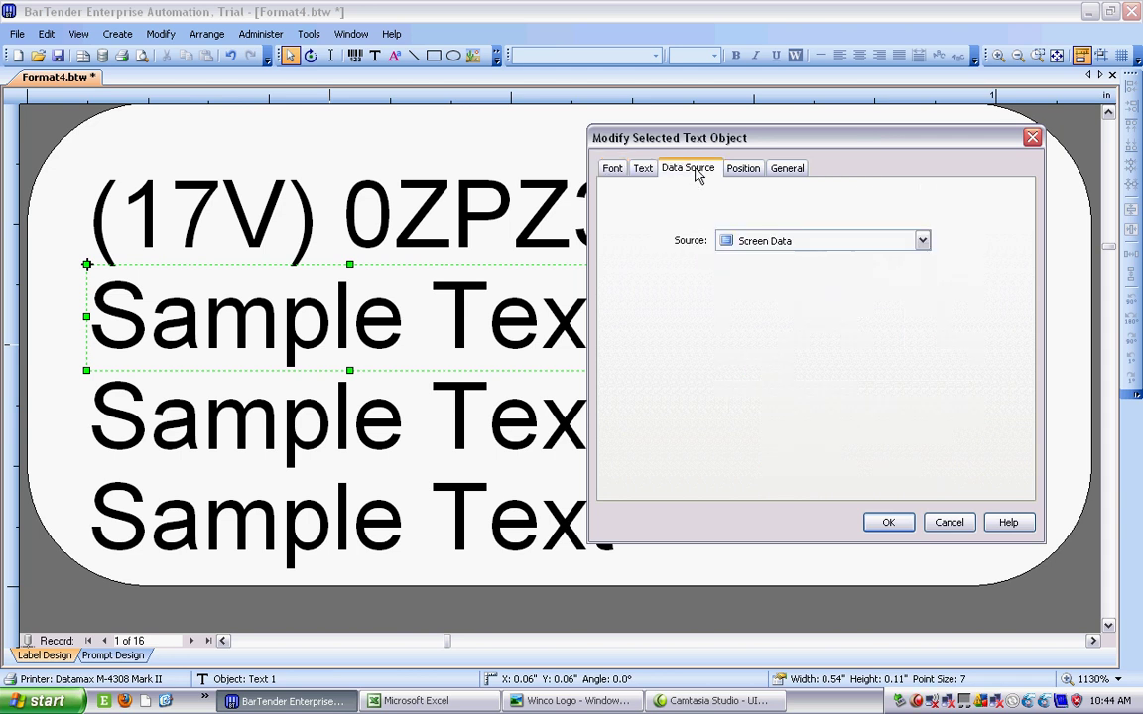
pyautogui.click(922, 240)
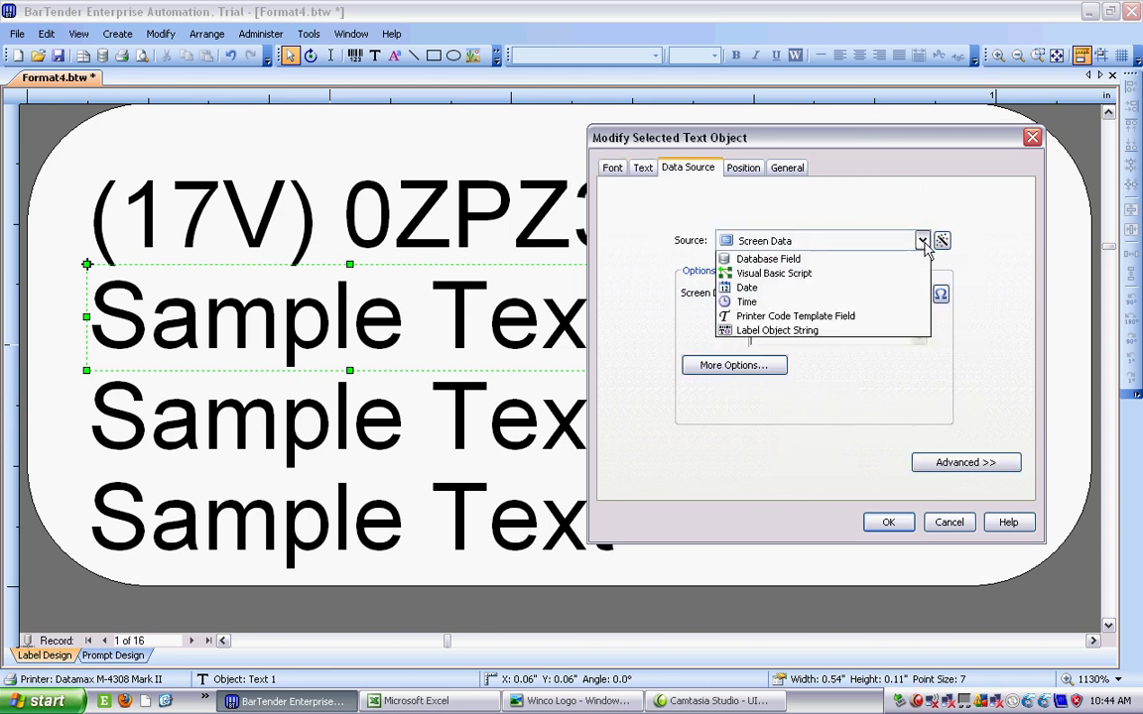
pyautogui.click(818, 274)
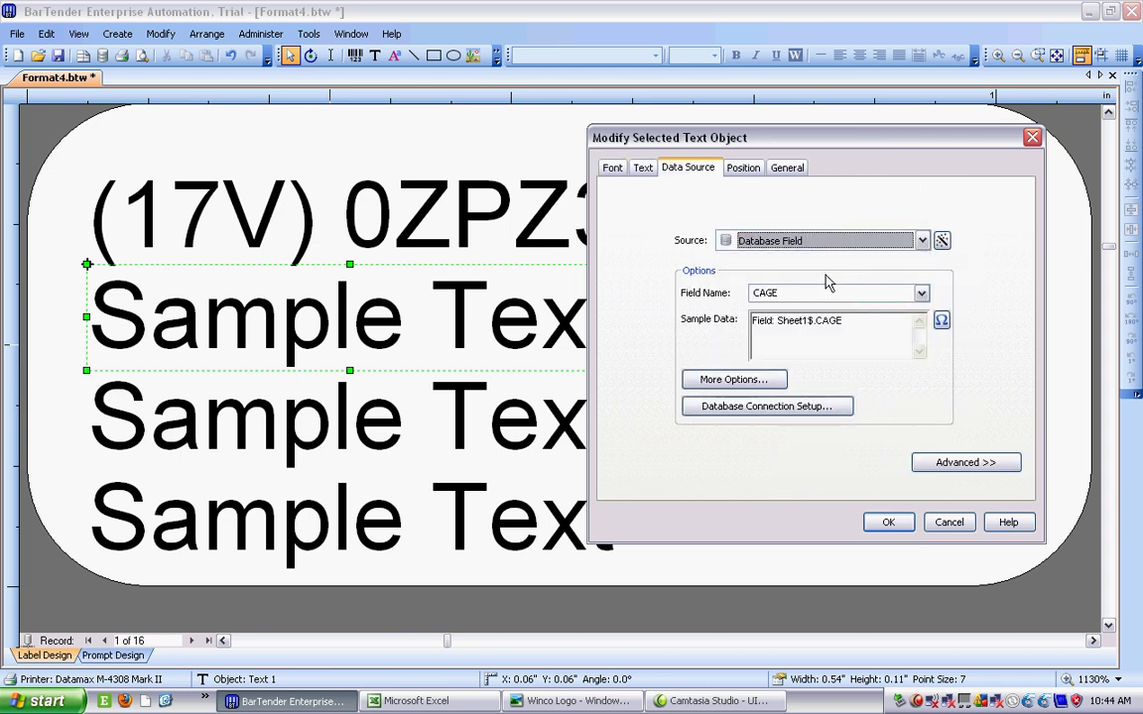
pyautogui.click(922, 294)
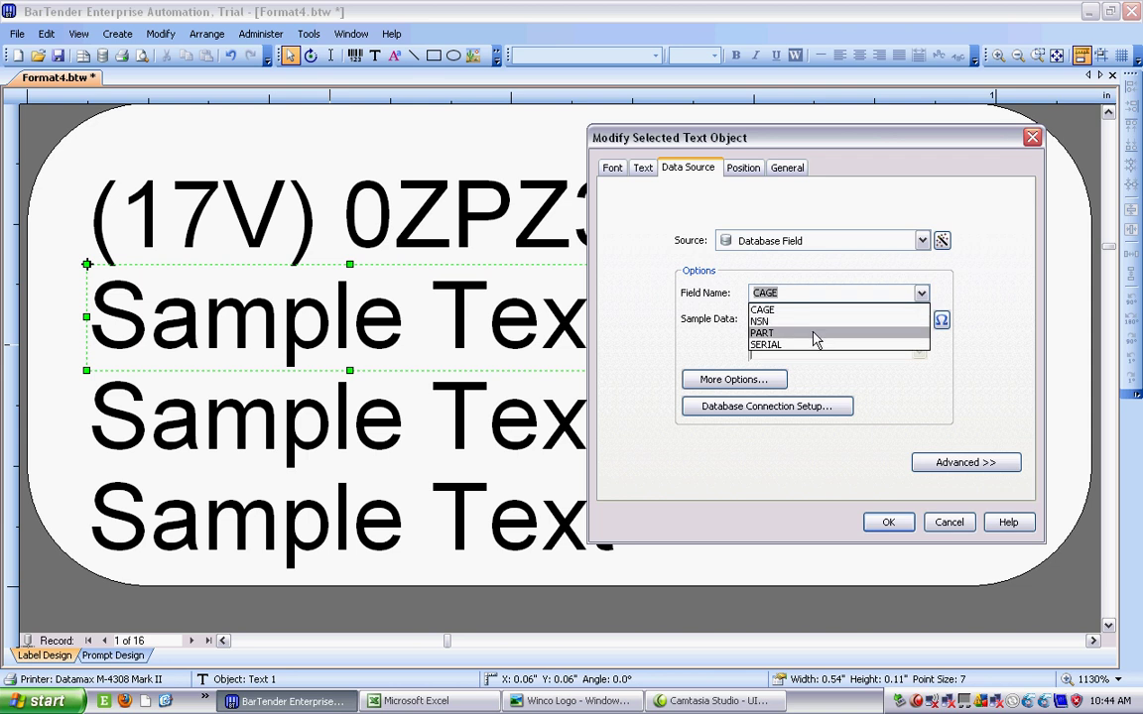
pyautogui.click(812, 333)
pyautogui.click(811, 323)
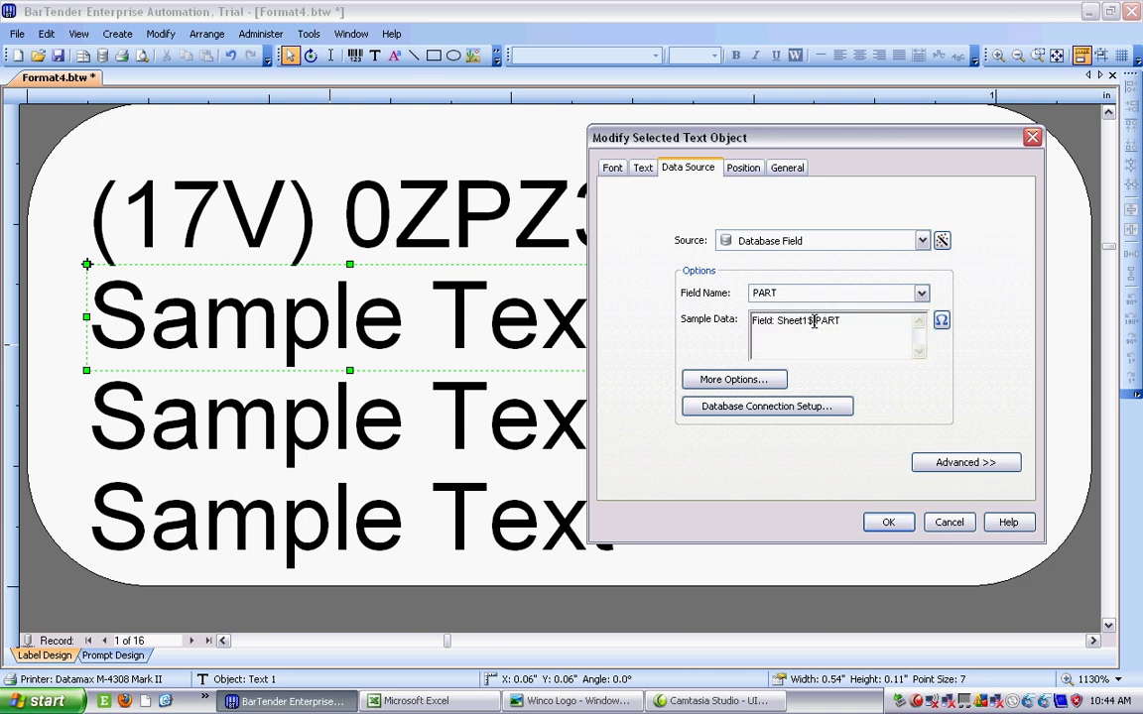
pyautogui.press('BackSpace')
pyautogui.press('BackSpace')
pyautogui.press('BackSpace')
pyautogui.press('BackSpace')
pyautogui.press('BackSpace')
pyautogui.press('BackSpace')
pyautogui.press('BackSpace')
pyautogui.press('BackSpace')
pyautogui.press('BackSpace')
pyautogui.press('BackSpace')
pyautogui.press('BackSpace')
pyautogui.press('BackSpace')
pyautogui.press('BackSpace')
pyautogui.press('BackSpace')
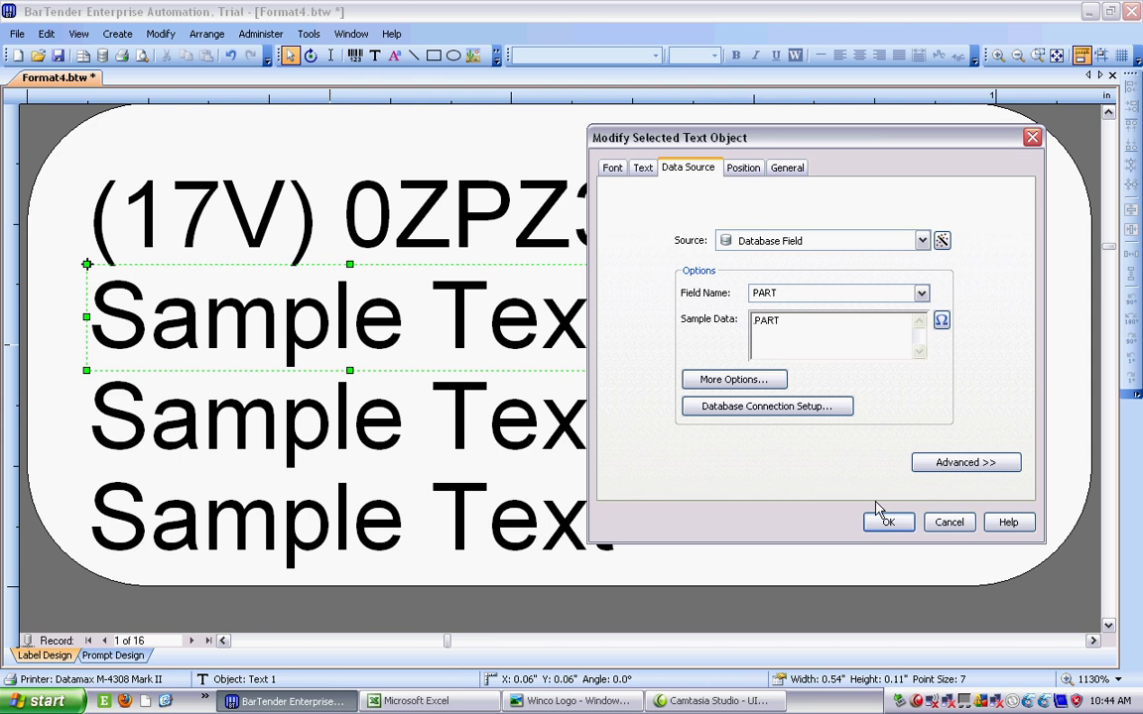
pyautogui.click(886, 524)
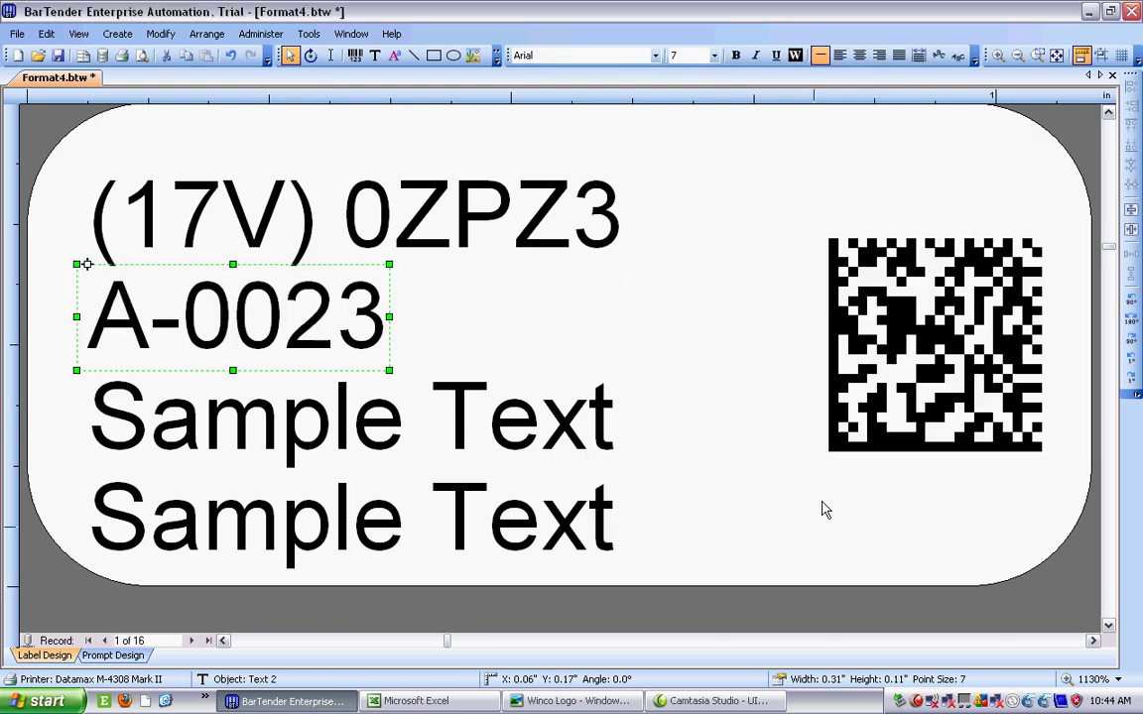
# Step: Add a '(1P)' screen-data sub-string to the A-0023 line and move it before PART
pyautogui.doubleClick(340, 318)
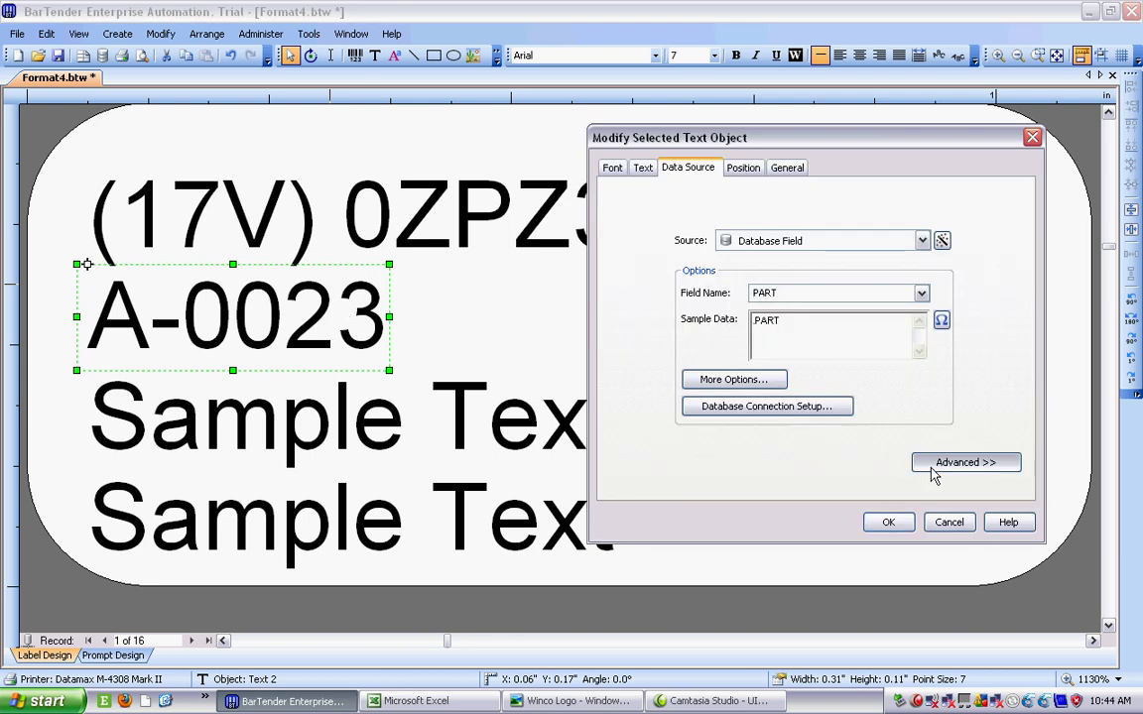
pyautogui.click(934, 468)
pyautogui.click(648, 257)
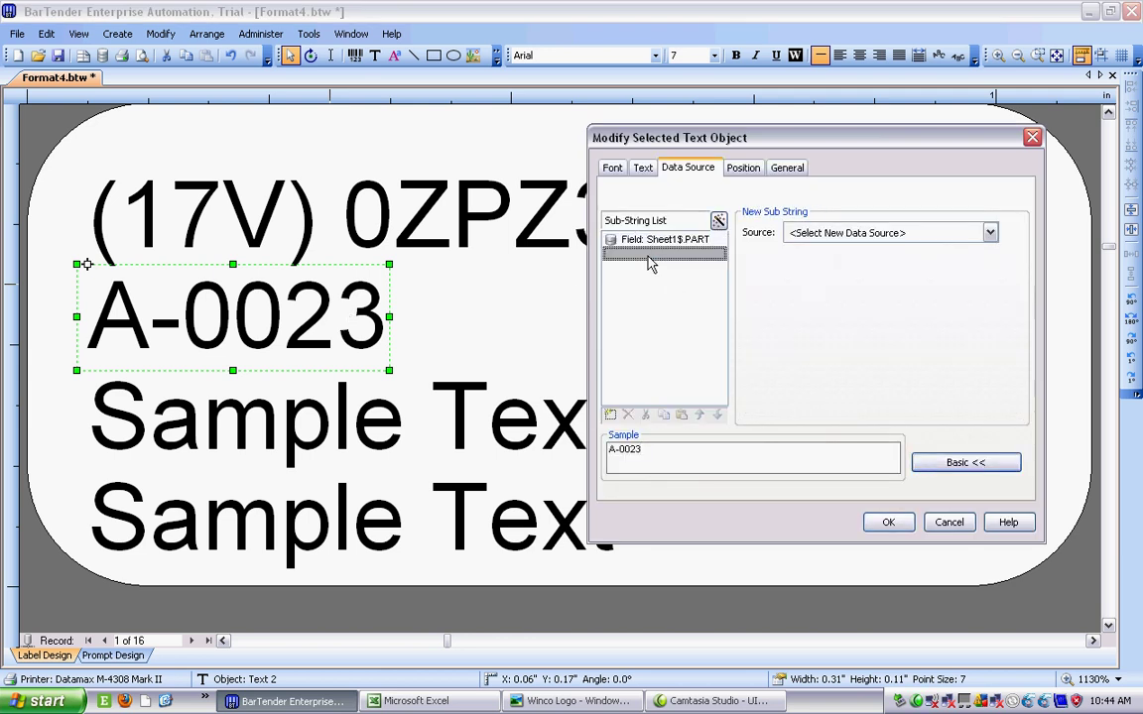
pyautogui.click(990, 234)
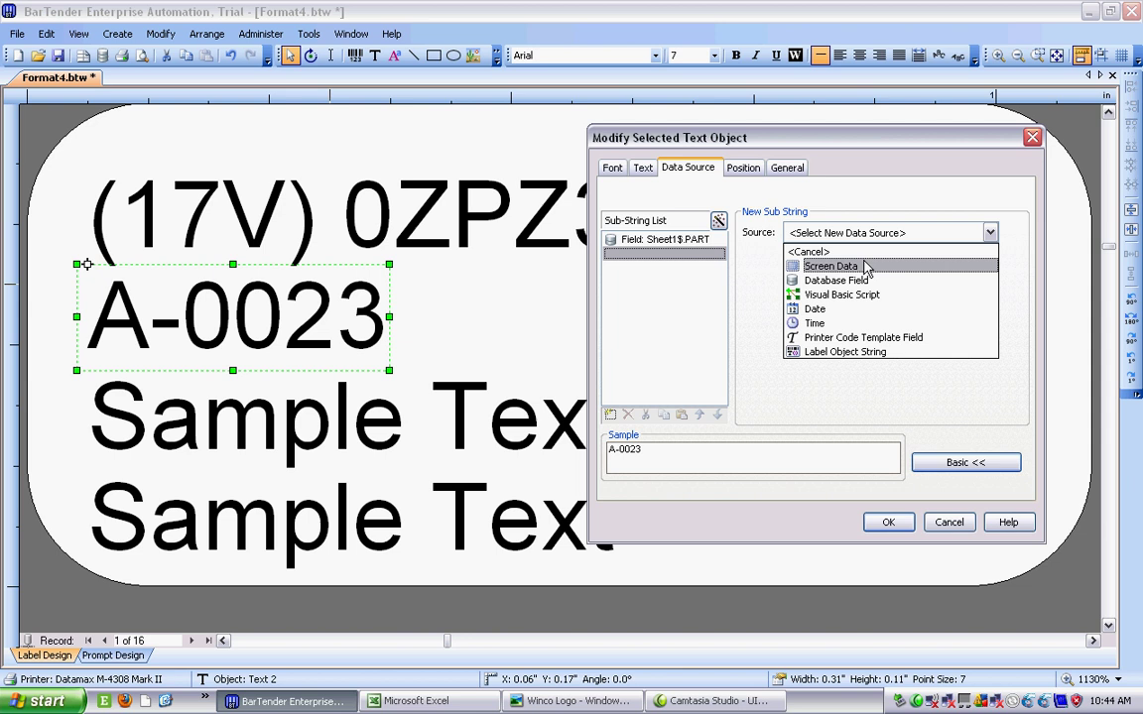
pyautogui.click(859, 265)
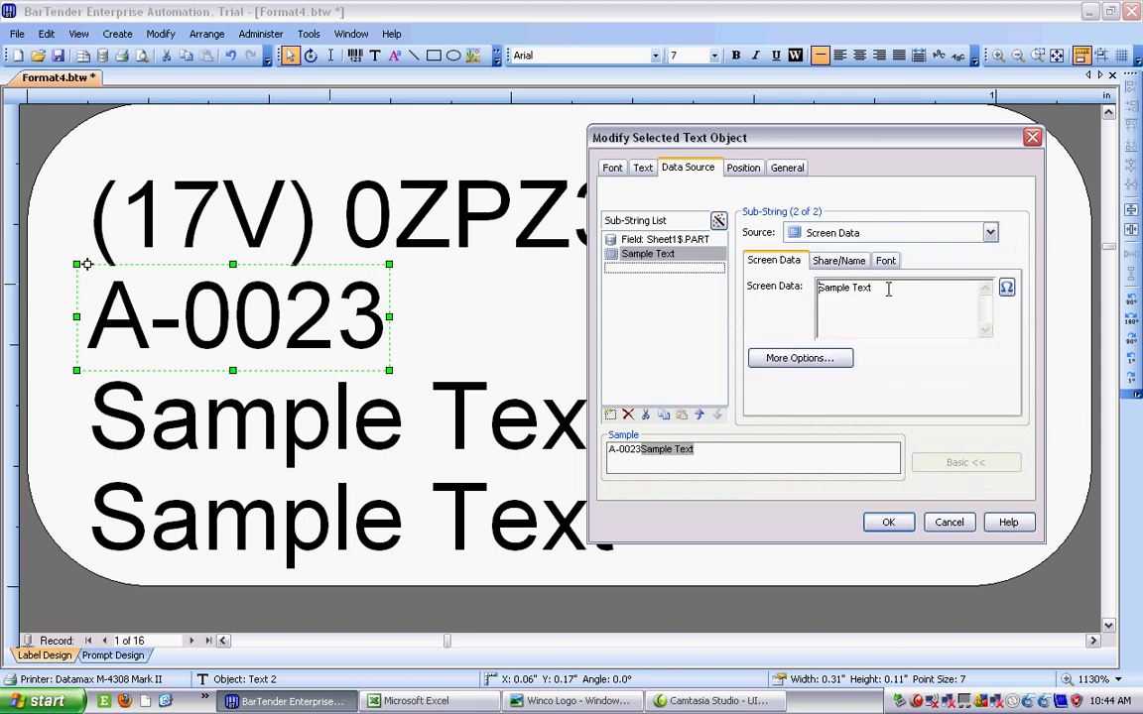
pyautogui.press('BackSpace')
pyautogui.press('BackSpace')
pyautogui.press('BackSpace')
pyautogui.press('BackSpace')
pyautogui.press('BackSpace')
pyautogui.press('BackSpace')
pyautogui.press('BackSpace')
pyautogui.press('BackSpace')
pyautogui.press('BackSpace')
pyautogui.press('BackSpace')
pyautogui.press('BackSpace')
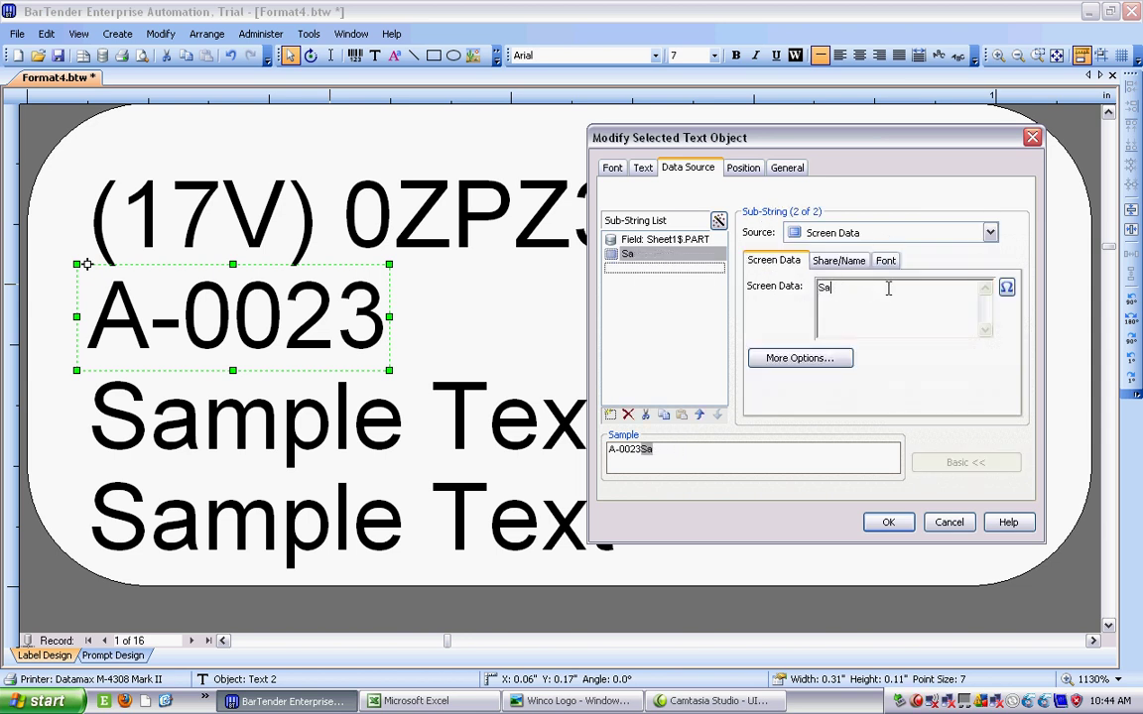
pyautogui.write('(1P)')
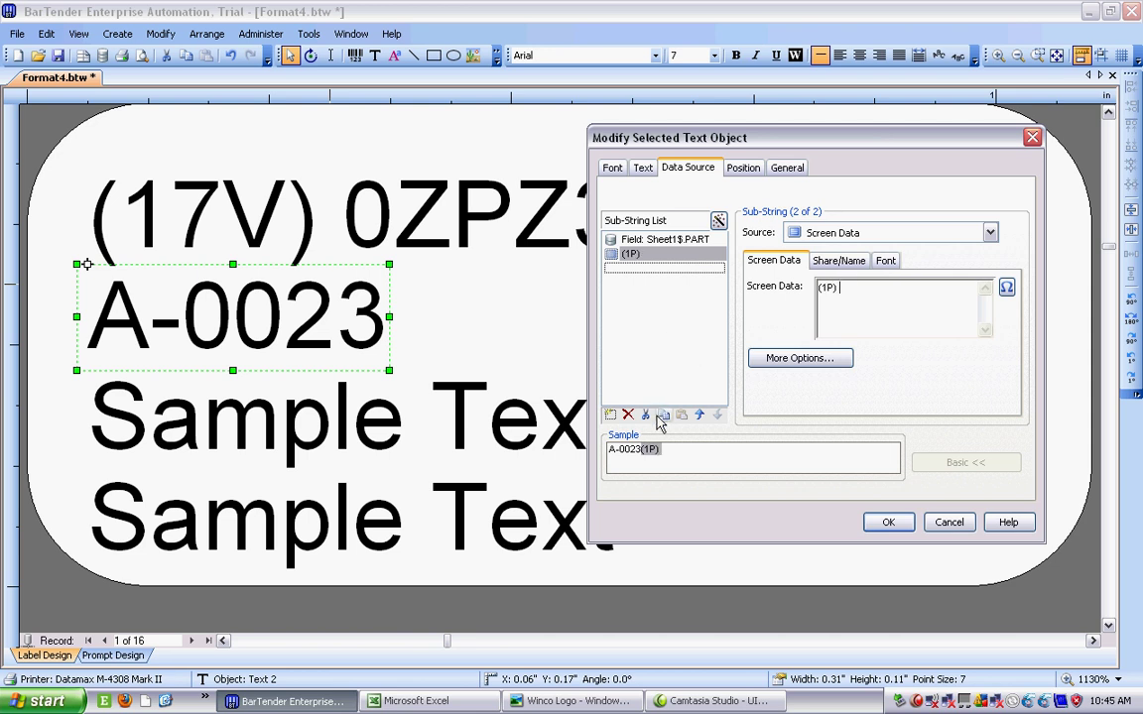
pyautogui.click(698, 415)
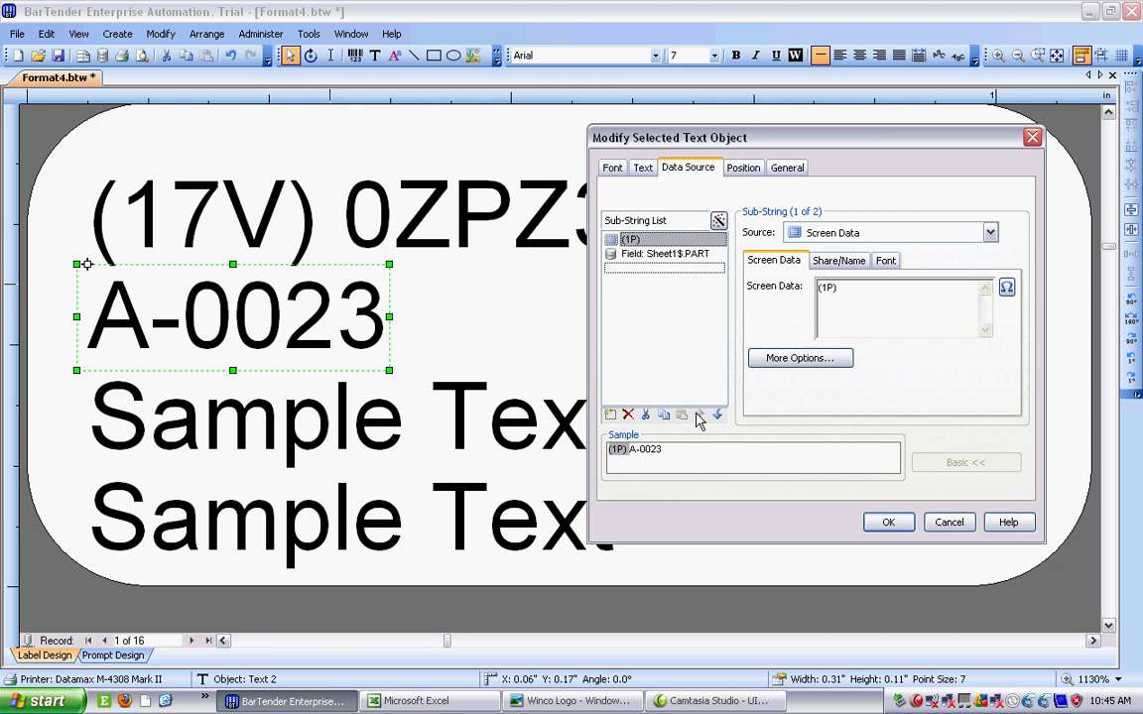
pyautogui.click(882, 521)
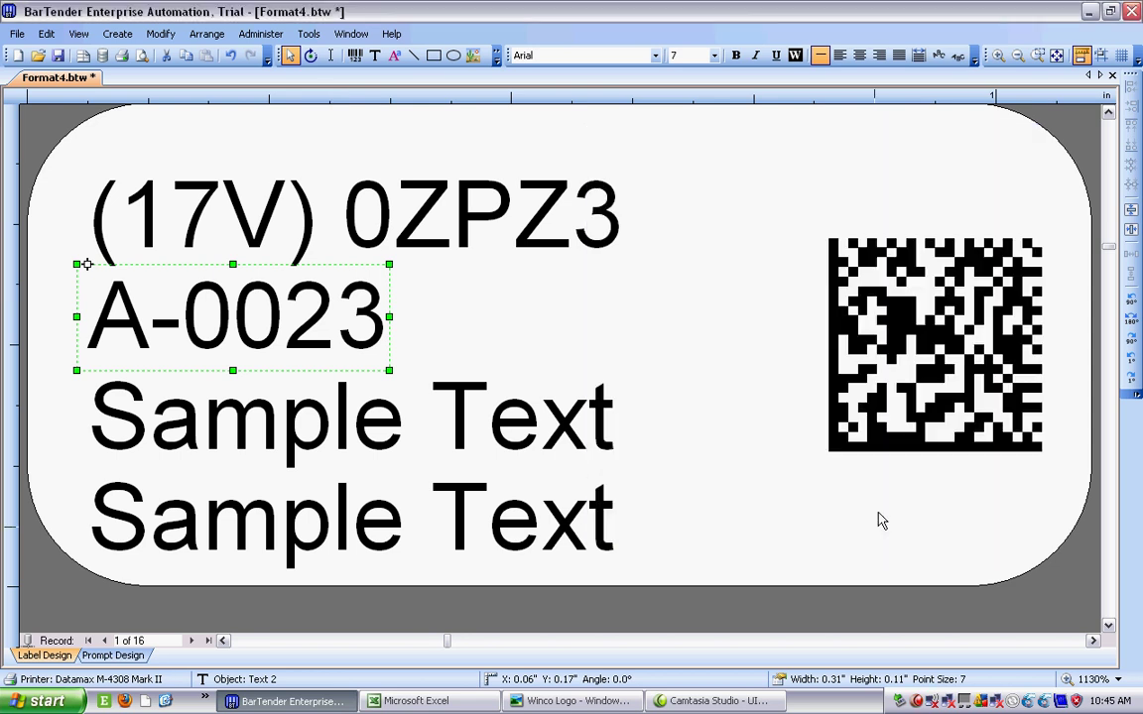
# Step: Replace the third line's Sample Text with the fixed screen text '(S)'
pyautogui.click(774, 461)
pyautogui.click(441, 428)
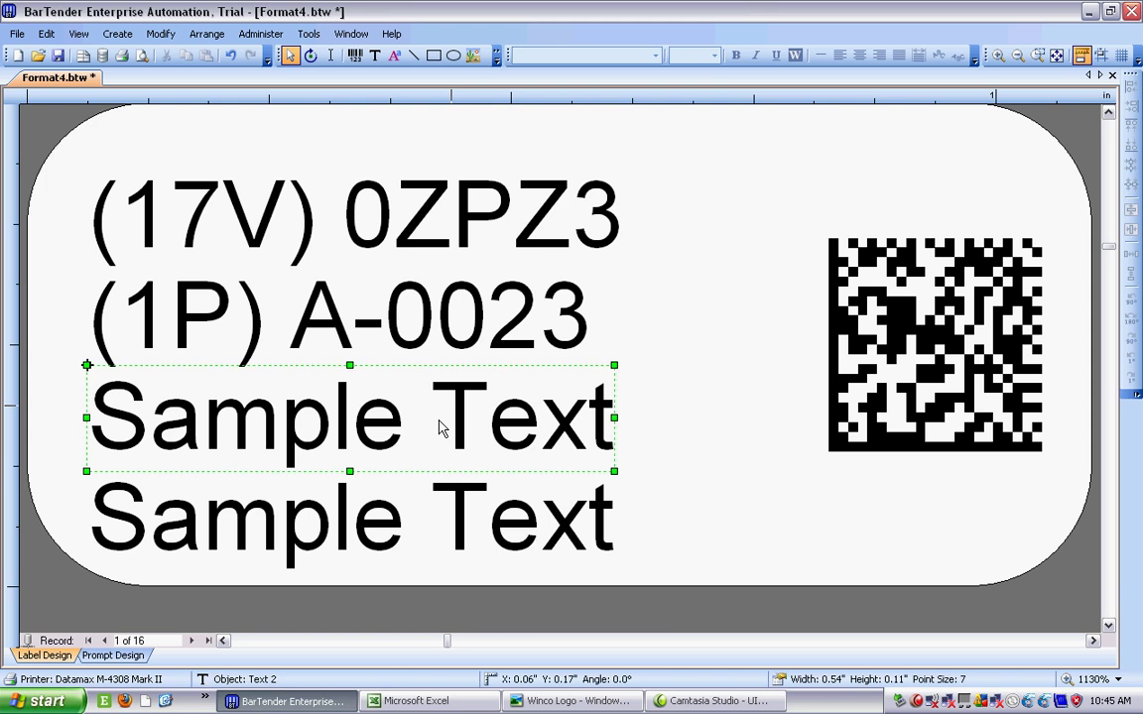
pyautogui.doubleClick(441, 429)
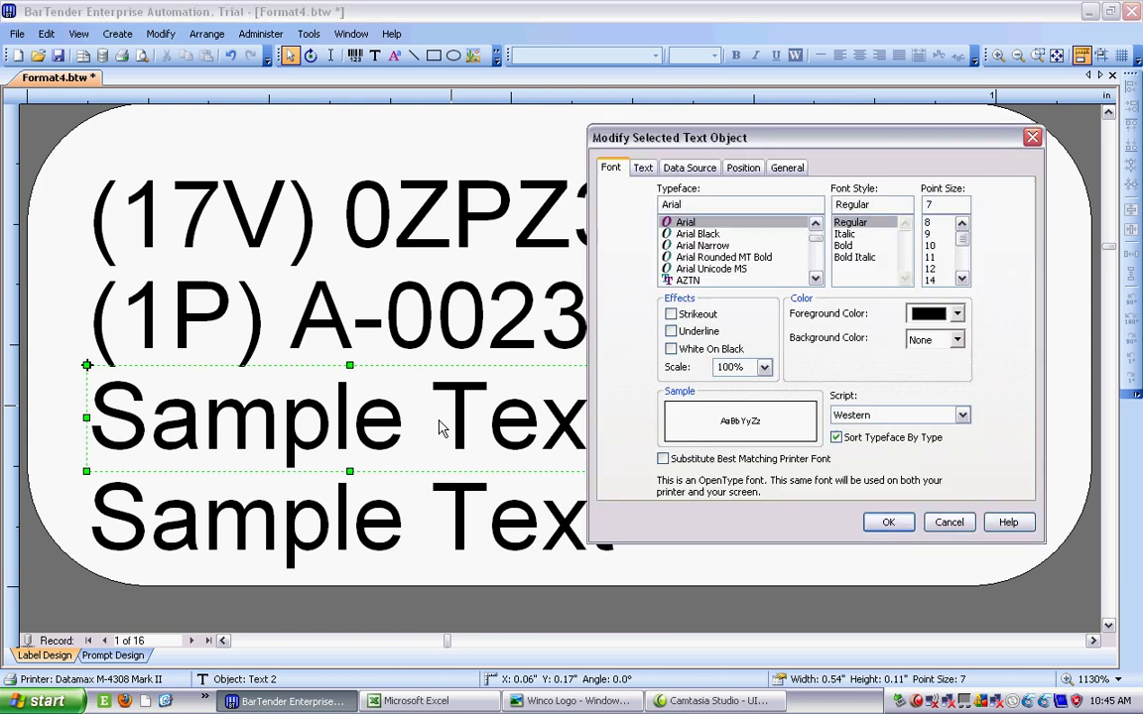
pyautogui.click(689, 168)
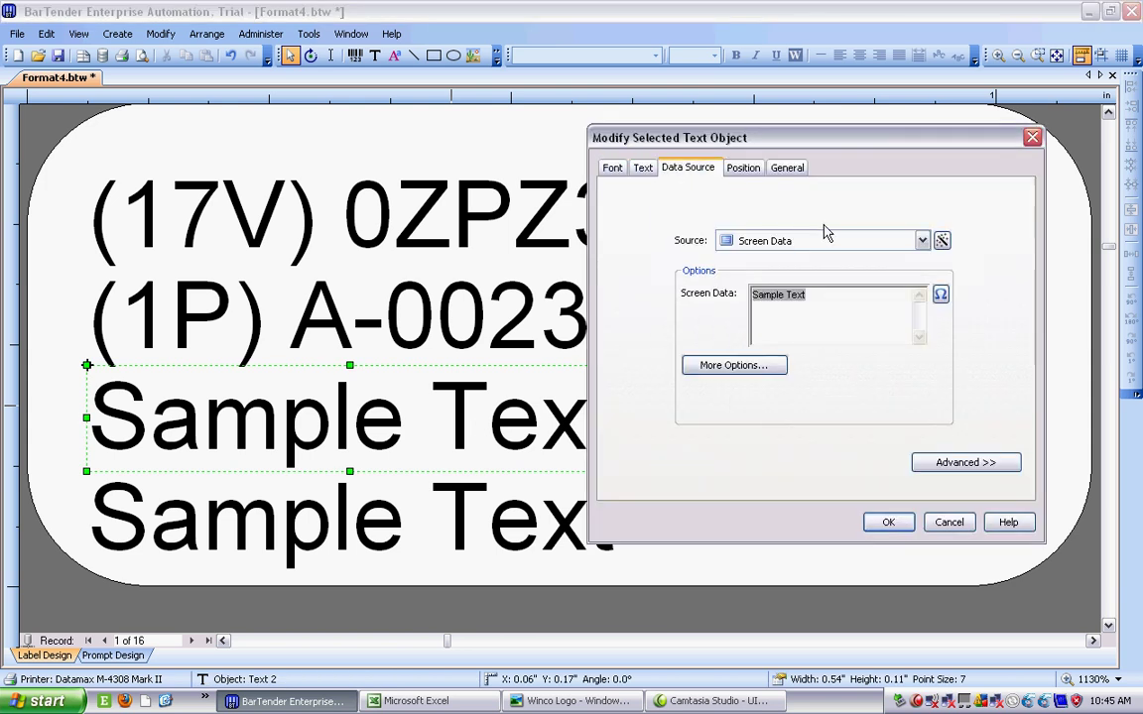
pyautogui.click(965, 464)
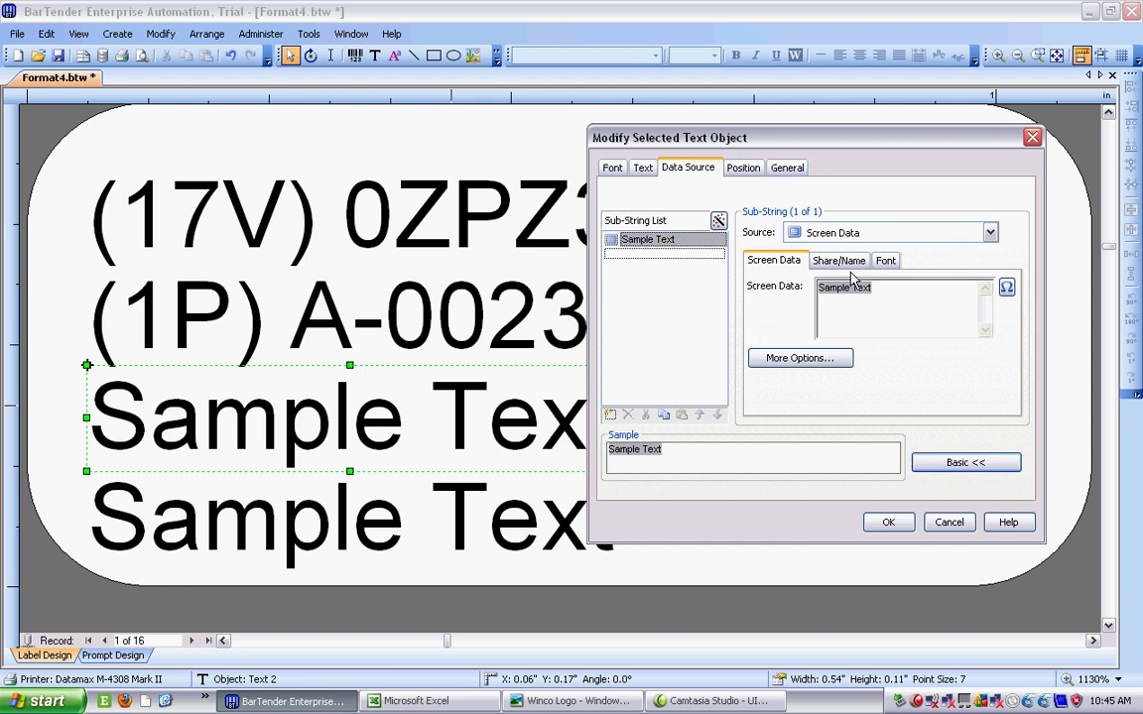
pyautogui.click(891, 288)
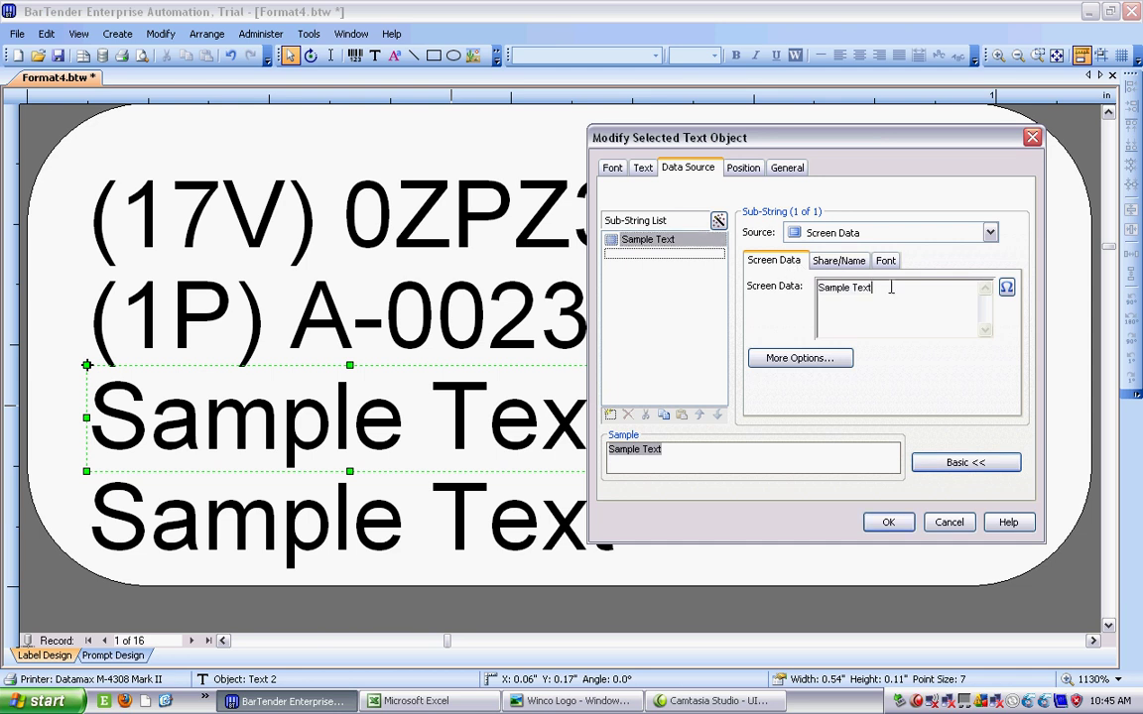
pyautogui.press('BackSpace')
pyautogui.press('BackSpace')
pyautogui.press('BackSpace')
pyautogui.press('BackSpace')
pyautogui.press('BackSpace')
pyautogui.press('BackSpace')
pyautogui.press('BackSpace')
pyautogui.press('BackSpace')
pyautogui.press('BackSpace')
pyautogui.press('BackSpace')
pyautogui.press('BackSpace')
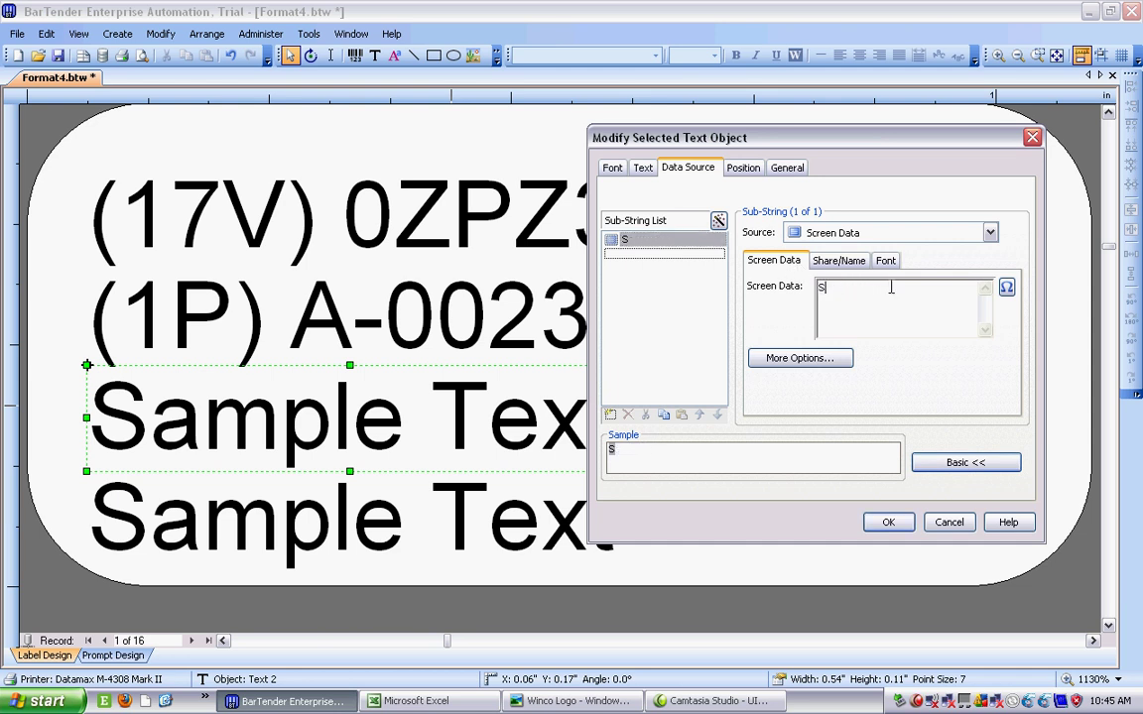
pyautogui.write('(S)')
# Step: Add a SERIAL database field sub-string after the (S) prefix, giving (S) 0032
pyautogui.click(704, 256)
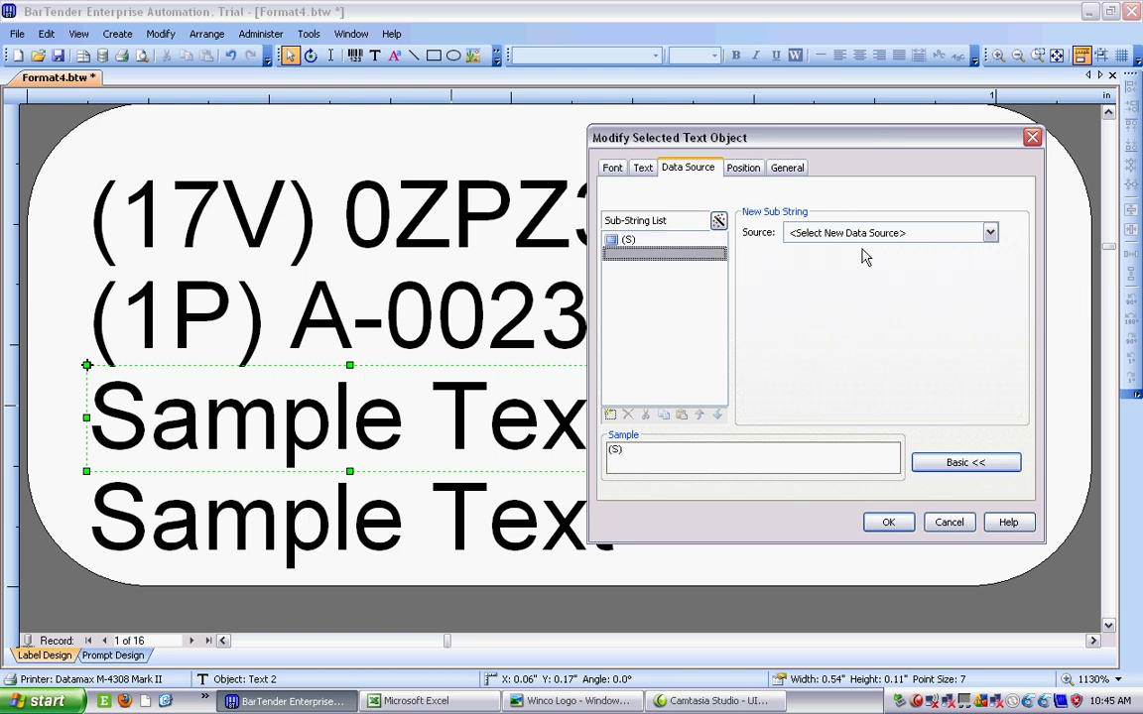
pyautogui.click(989, 232)
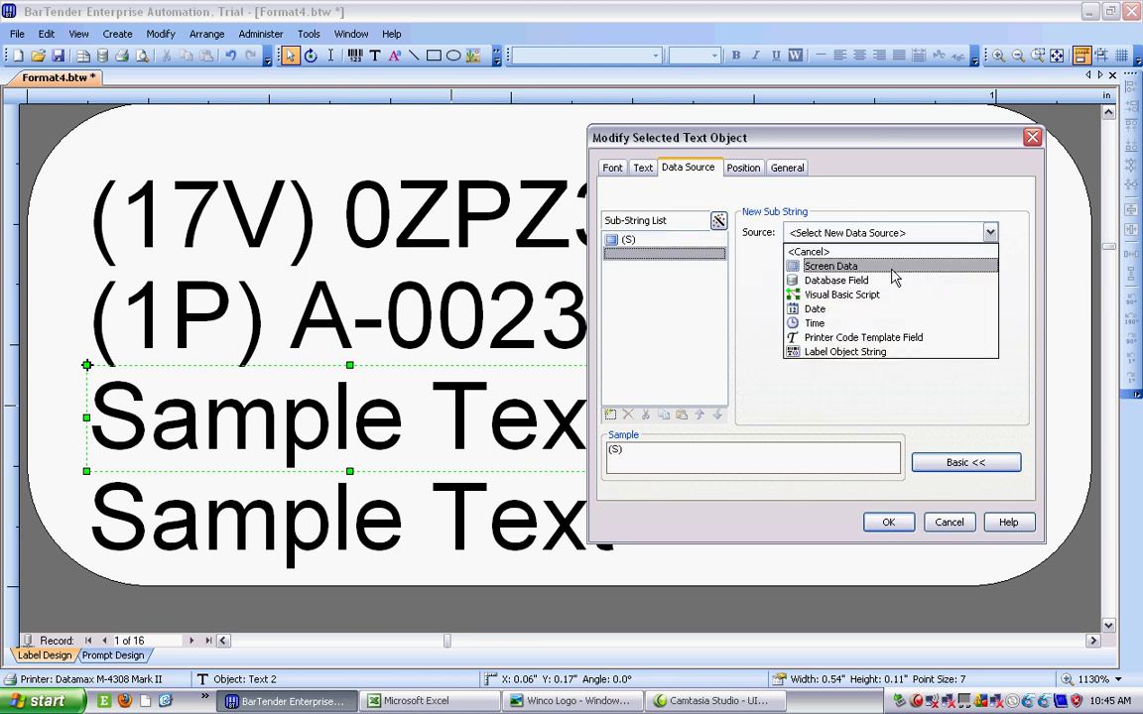
pyautogui.click(886, 281)
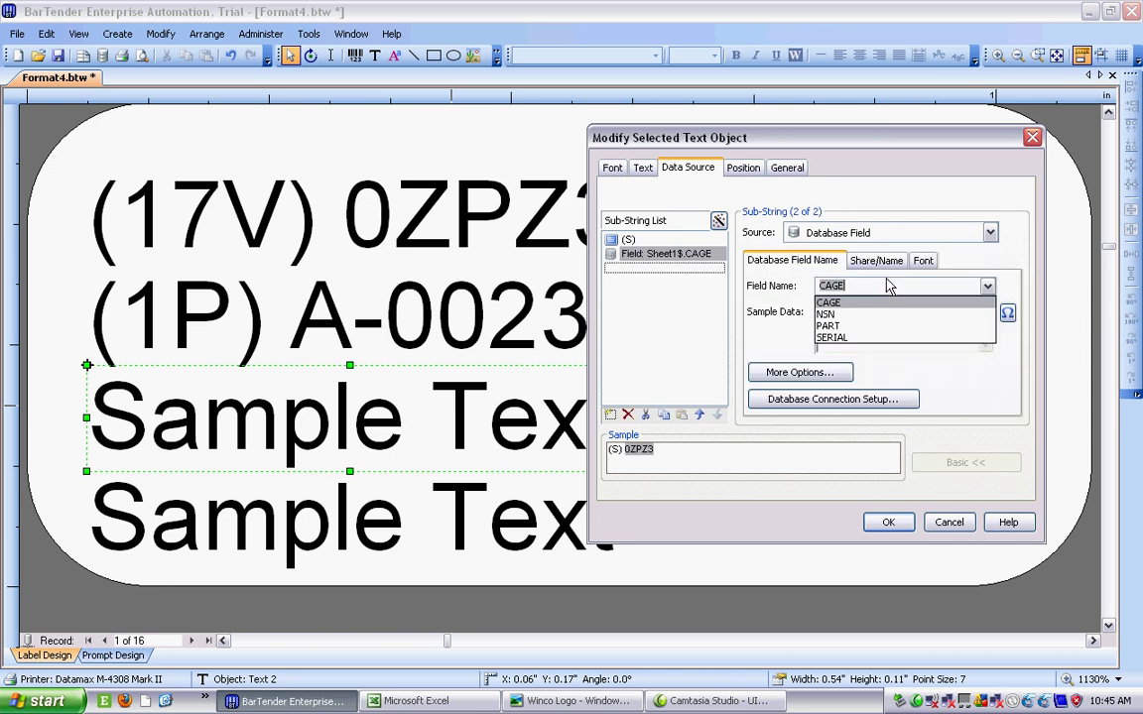
pyautogui.click(839, 337)
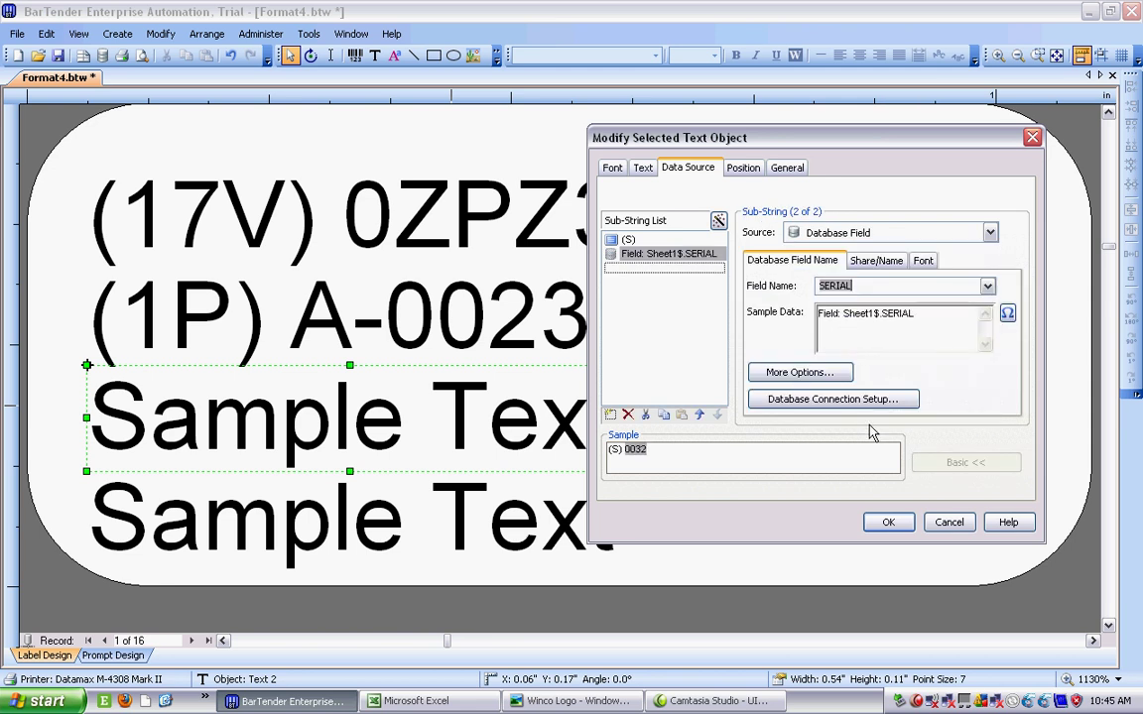
pyautogui.click(881, 315)
pyautogui.press('BackSpace')
pyautogui.press('BackSpace')
pyautogui.press('BackSpace')
pyautogui.press('BackSpace')
pyautogui.press('BackSpace')
pyautogui.press('BackSpace')
pyautogui.press('BackSpace')
pyautogui.press('BackSpace')
pyautogui.press('BackSpace')
pyautogui.press('BackSpace')
pyautogui.press('BackSpace')
pyautogui.press('BackSpace')
pyautogui.press('BackSpace')
pyautogui.press('BackSpace')
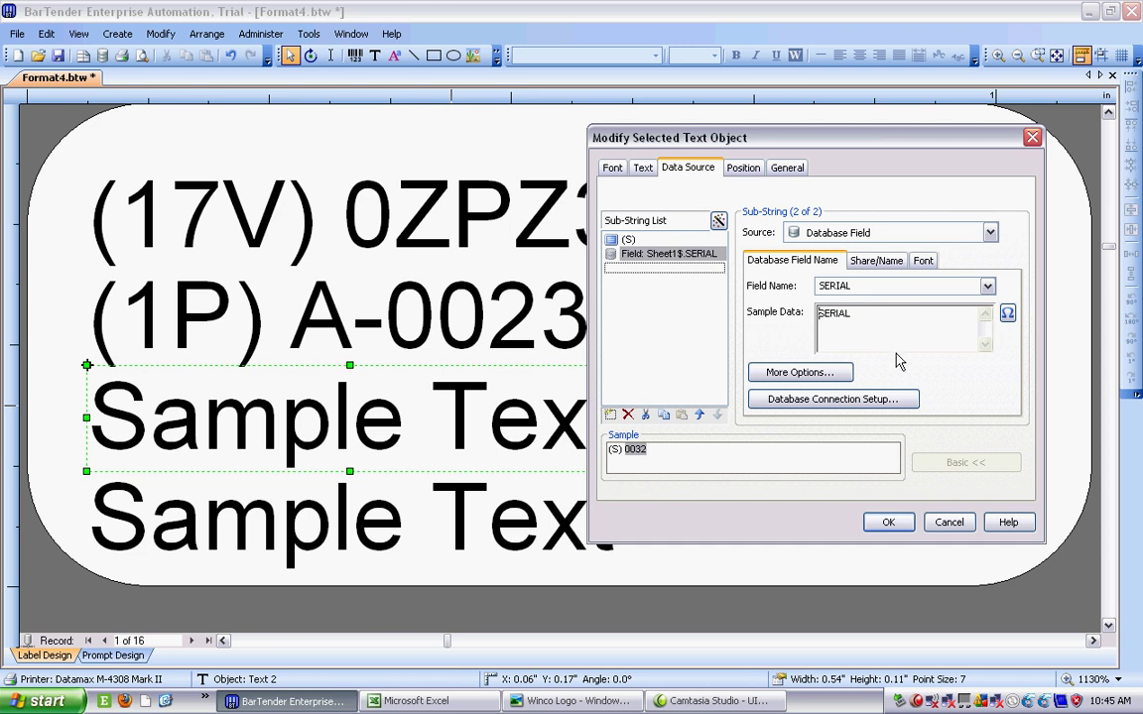
pyautogui.click(889, 526)
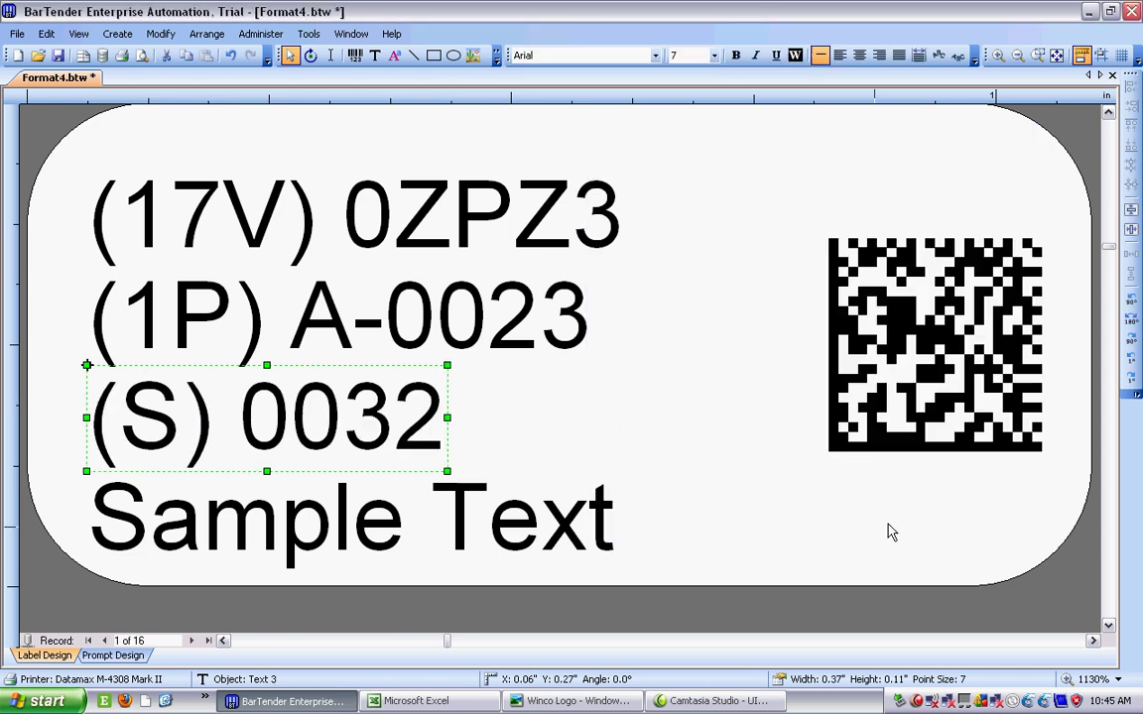
pyautogui.click(727, 501)
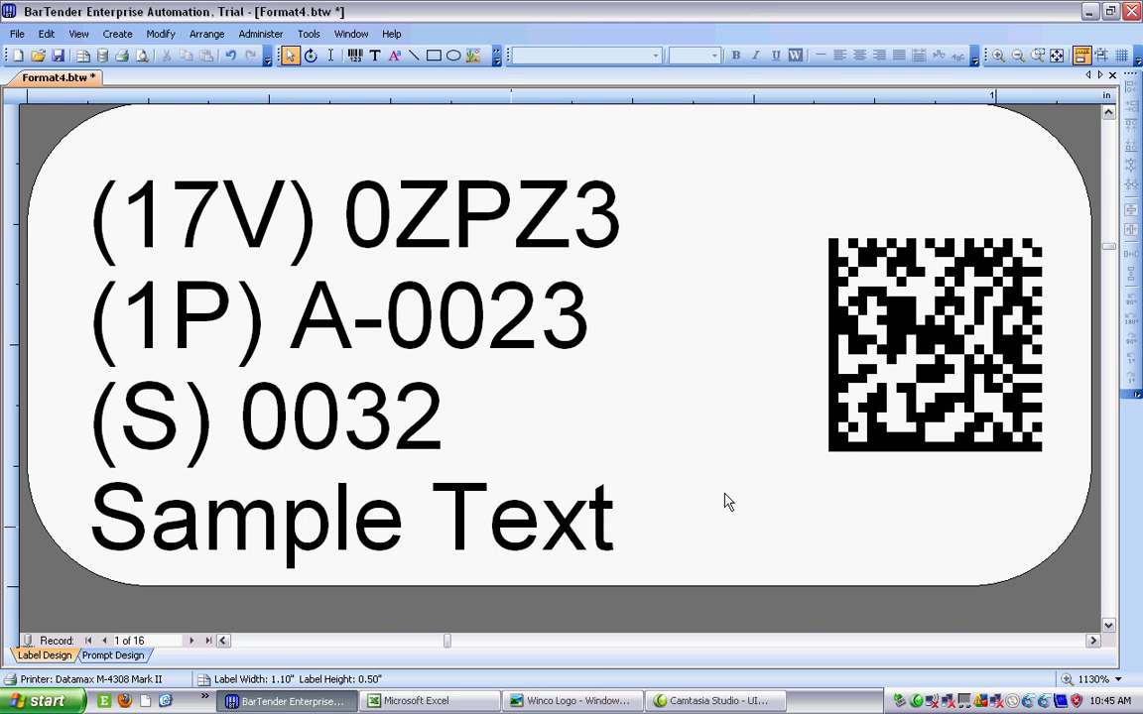
# Step: Bind the last Sample Text line to the NSN database field, clearing its sample data
pyautogui.rightClick(367, 529)
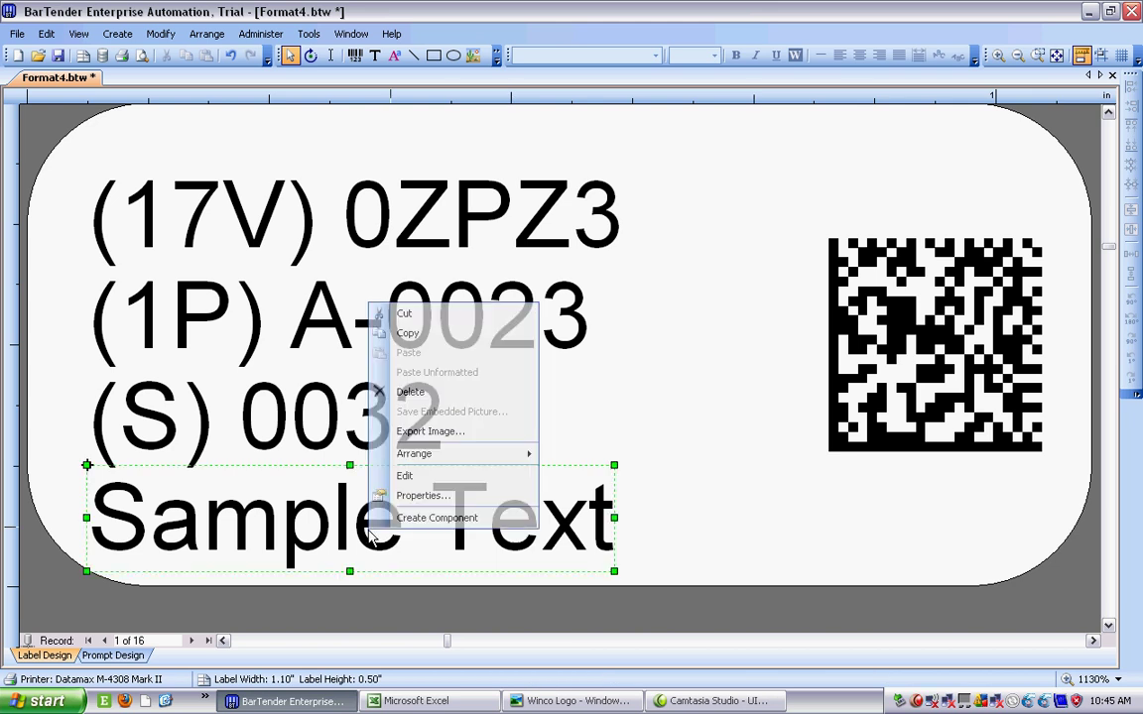
pyautogui.click(418, 496)
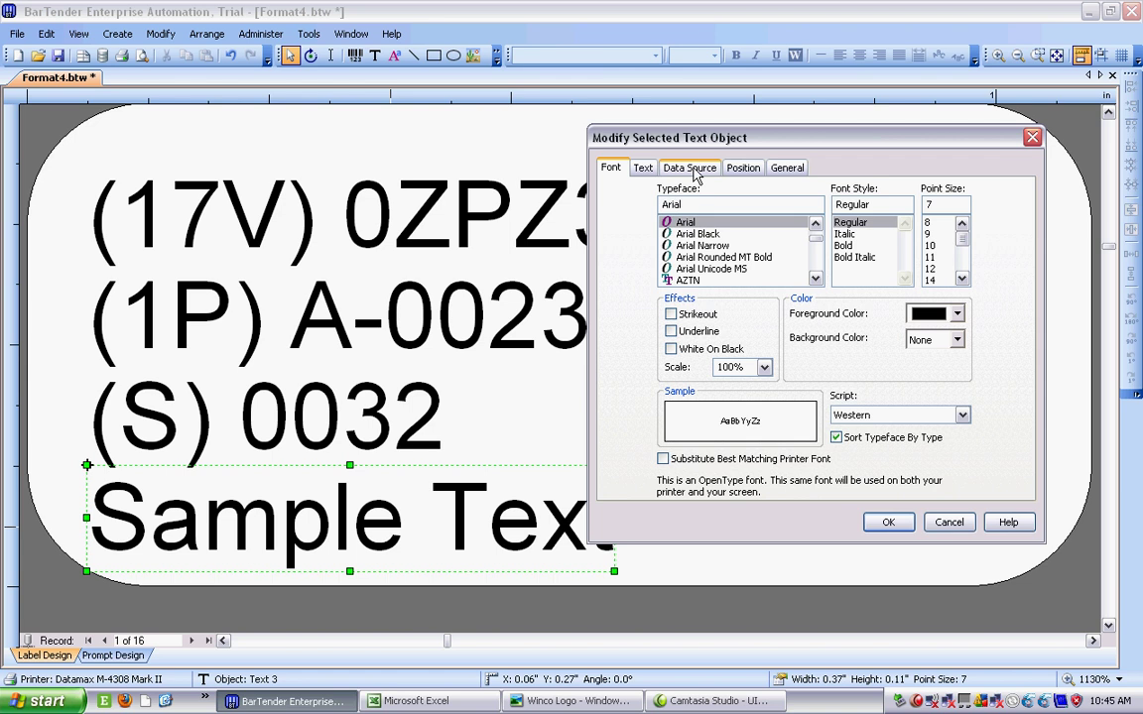
pyautogui.click(694, 168)
pyautogui.click(922, 241)
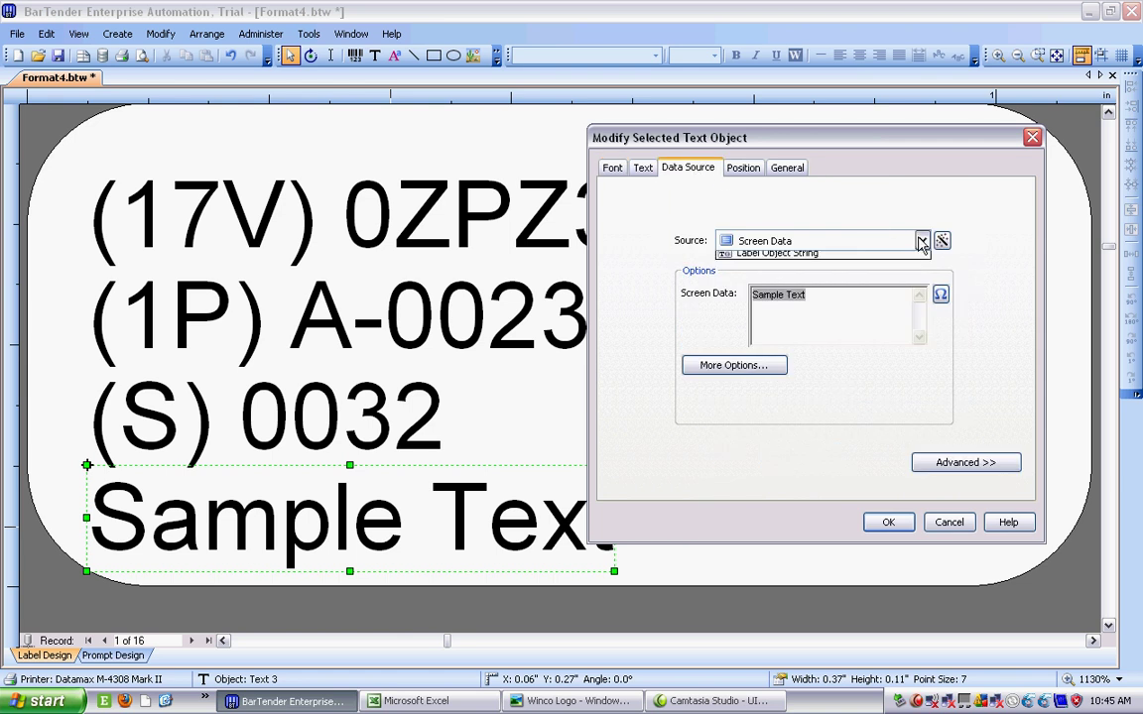
pyautogui.click(805, 271)
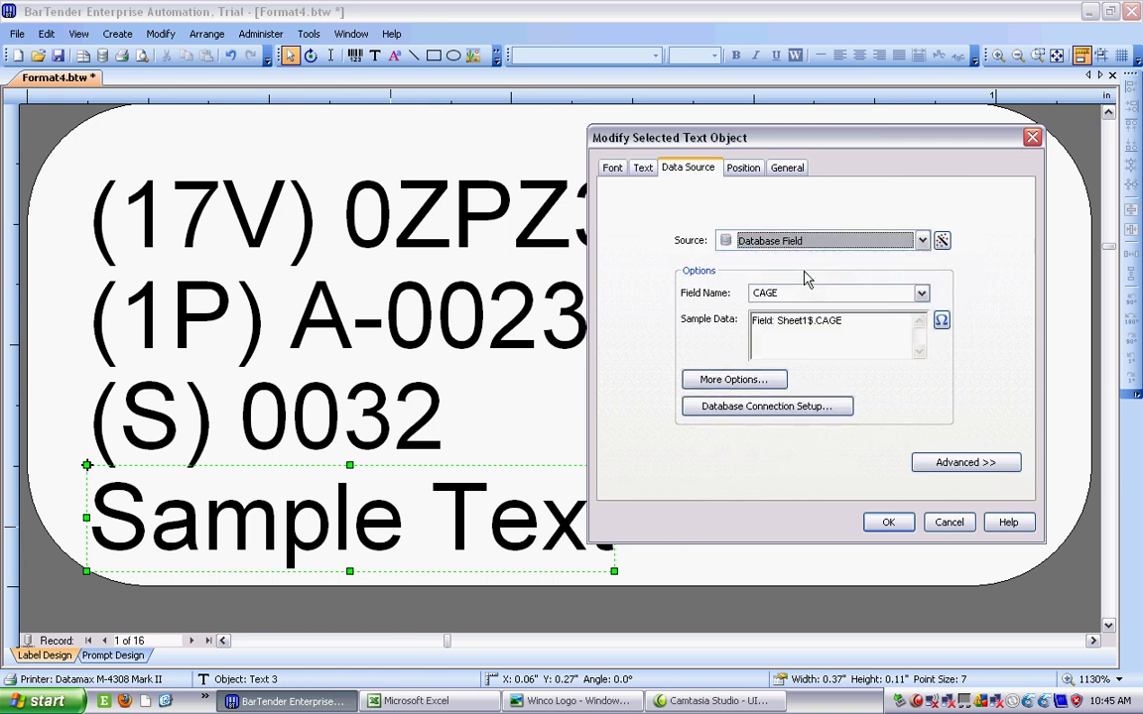
pyautogui.click(921, 293)
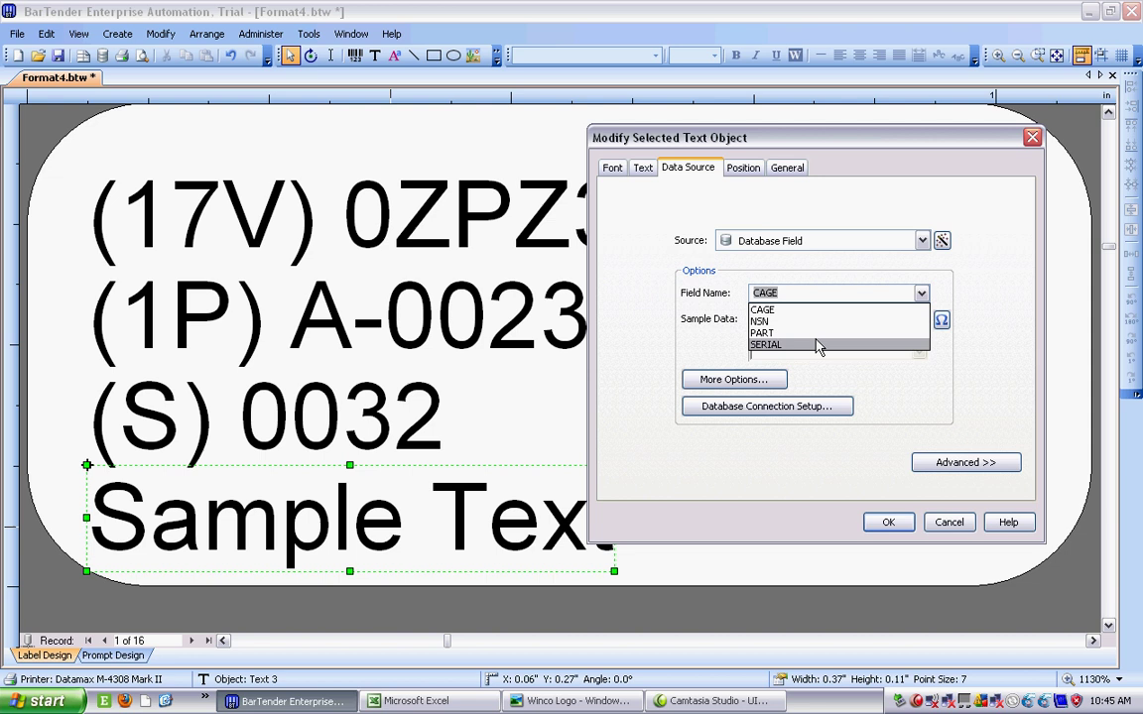
pyautogui.click(777, 320)
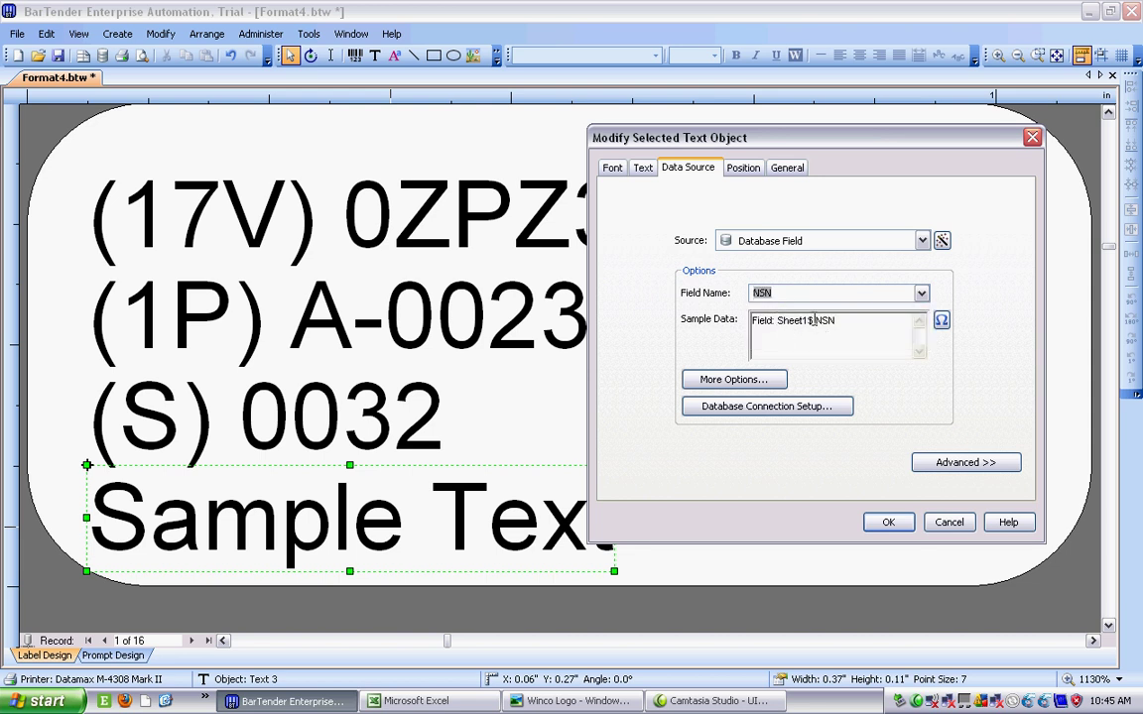
pyautogui.click(819, 332)
pyautogui.press('BackSpace')
pyautogui.press('BackSpace')
pyautogui.press('BackSpace')
pyautogui.press('BackSpace')
pyautogui.press('BackSpace')
pyautogui.press('BackSpace')
pyautogui.press('BackSpace')
pyautogui.press('BackSpace')
pyautogui.press('BackSpace')
pyautogui.press('BackSpace')
pyautogui.press('BackSpace')
pyautogui.press('BackSpace')
pyautogui.press('BackSpace')
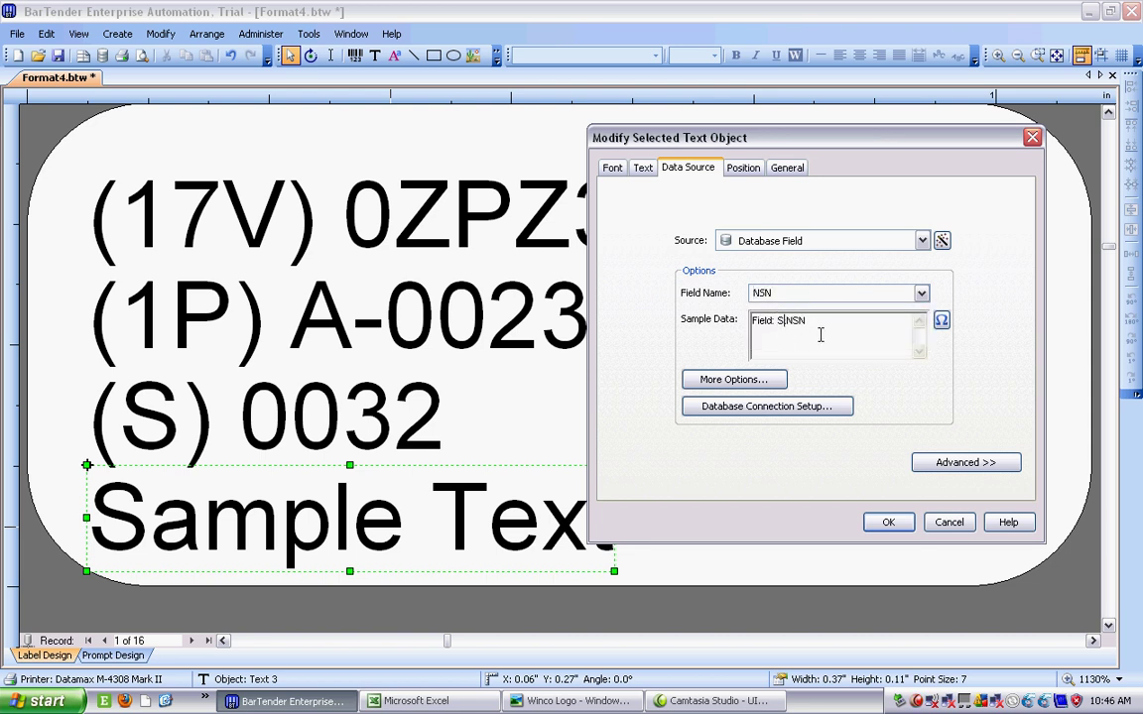
pyautogui.press('BackSpace')
pyautogui.press('BackSpace')
pyautogui.click(888, 524)
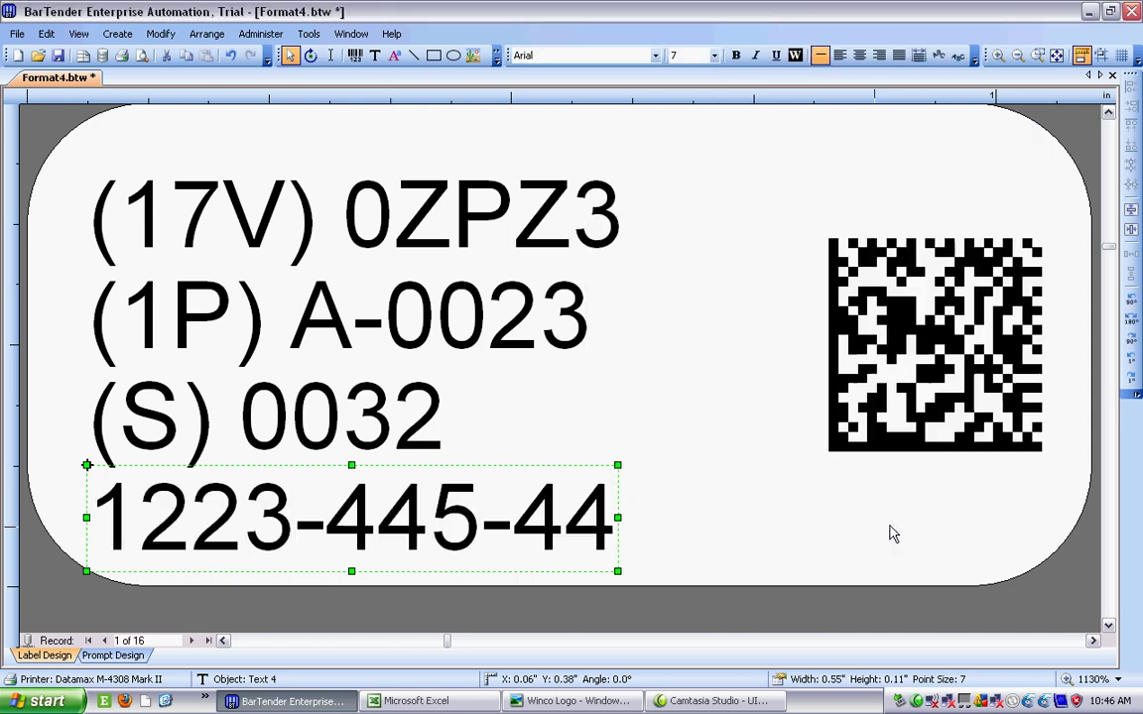
pyautogui.click(822, 555)
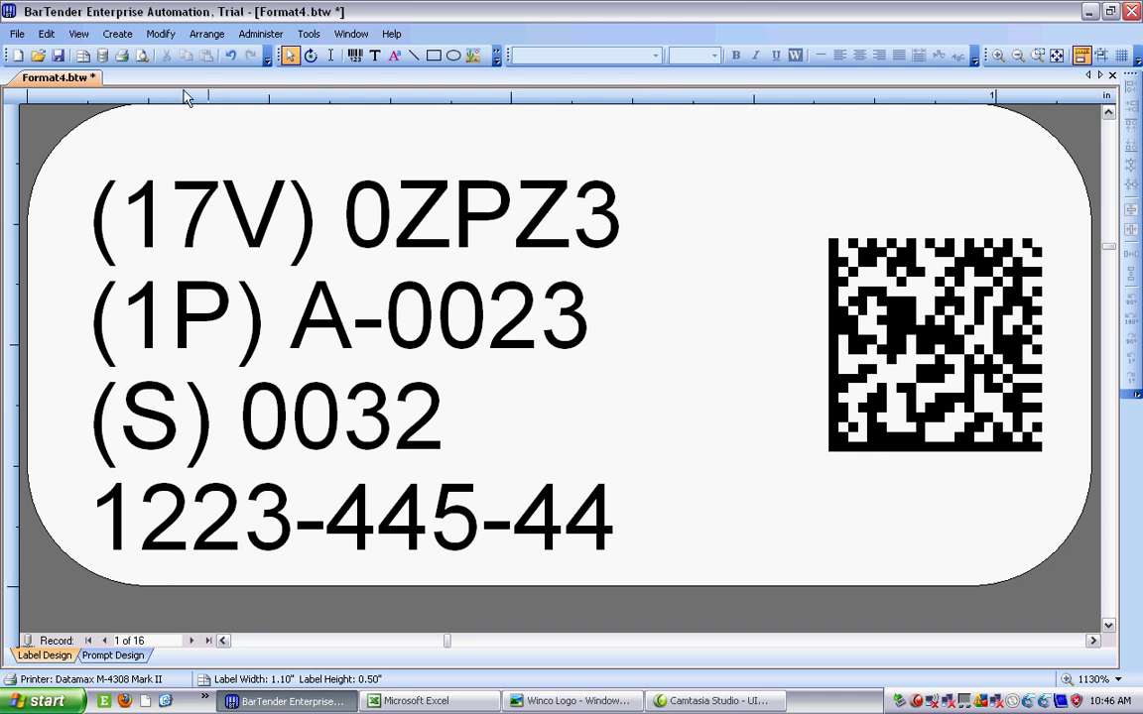
# Step: Set the Datamax M-4308 Mark II print and feed speeds to 2.00 in/sec
pyautogui.click(121, 56)
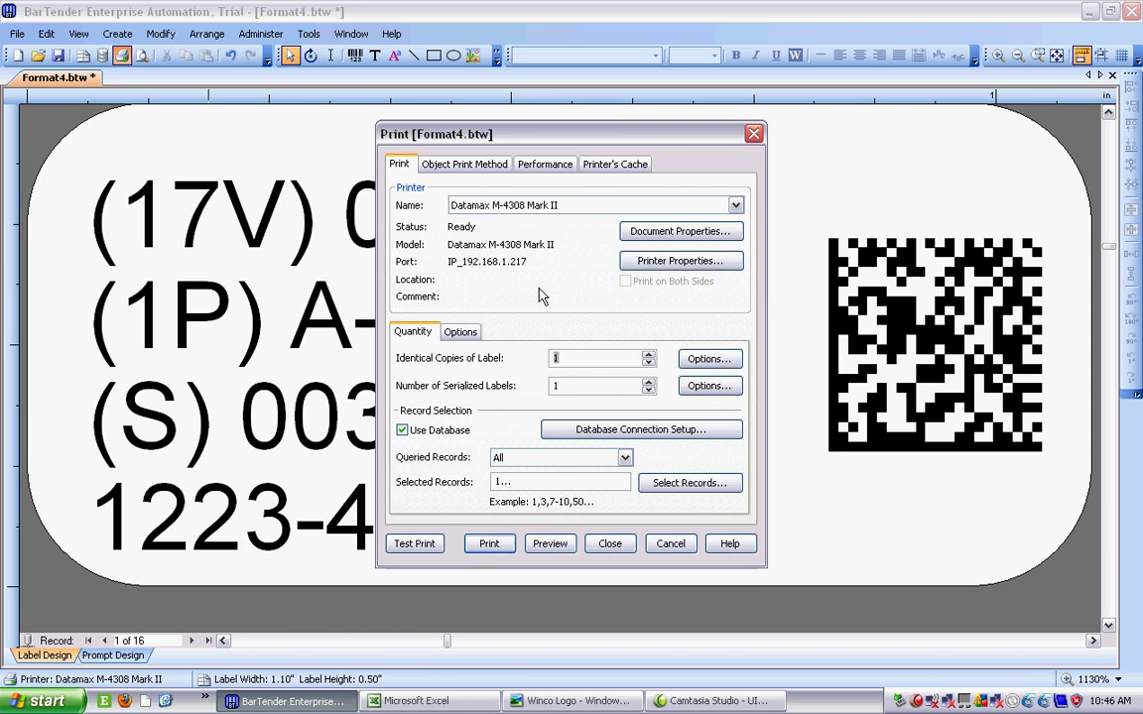
pyautogui.click(648, 235)
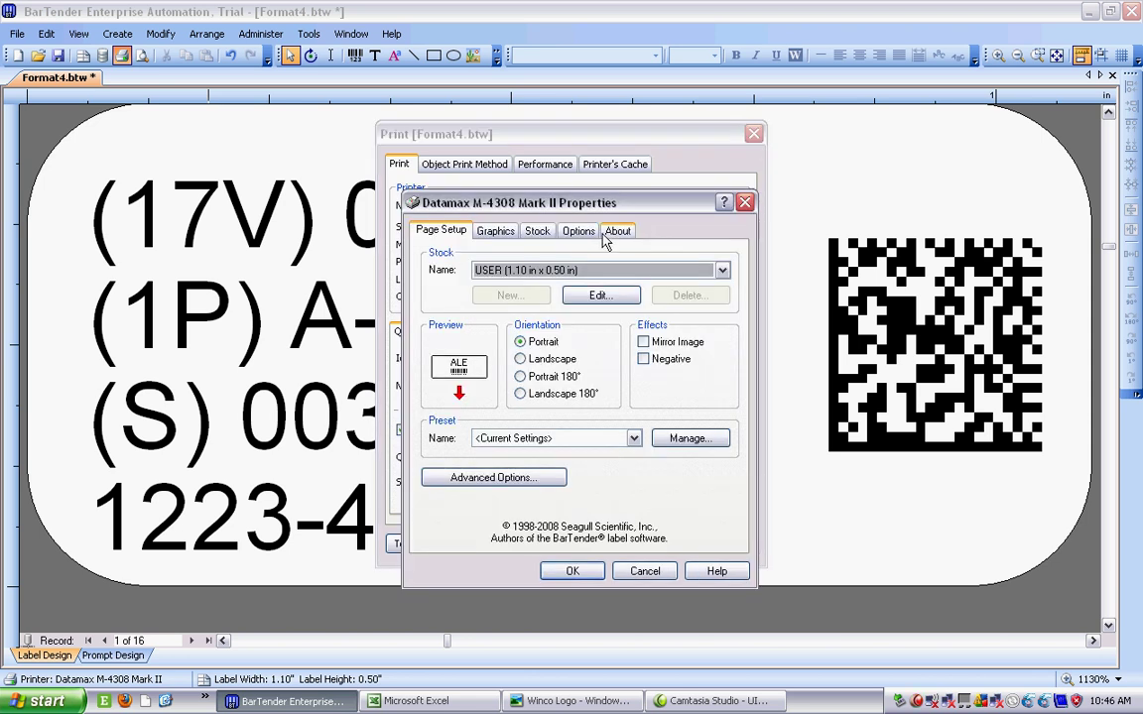
pyautogui.click(585, 232)
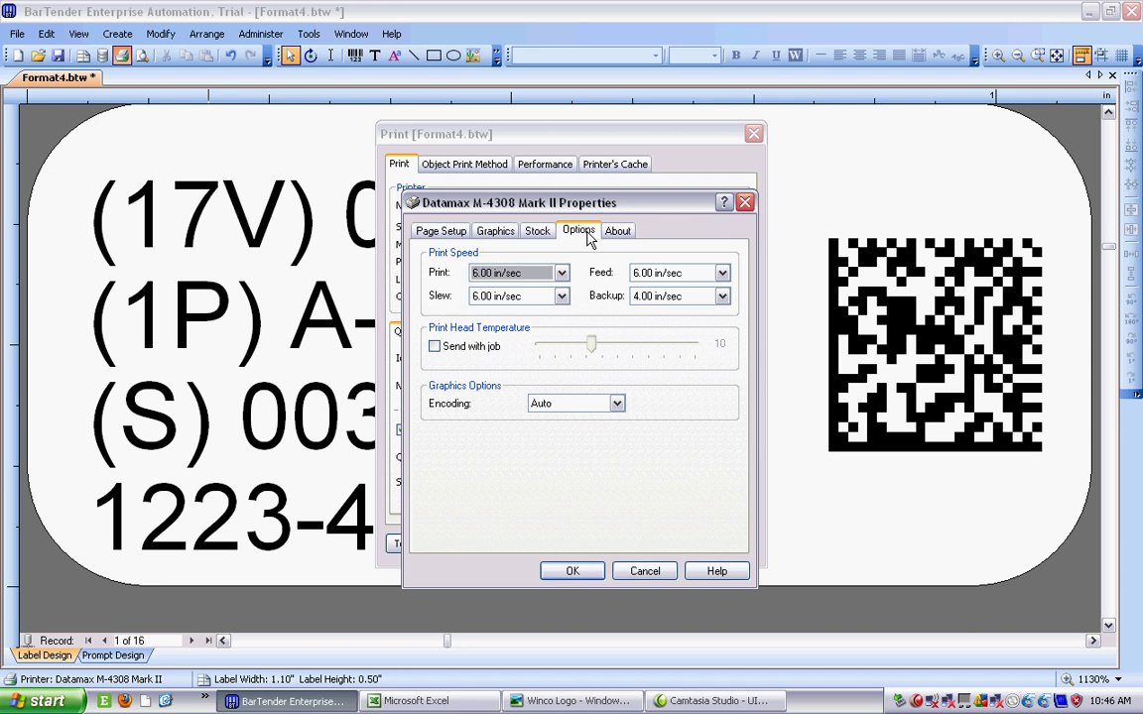
pyautogui.click(561, 274)
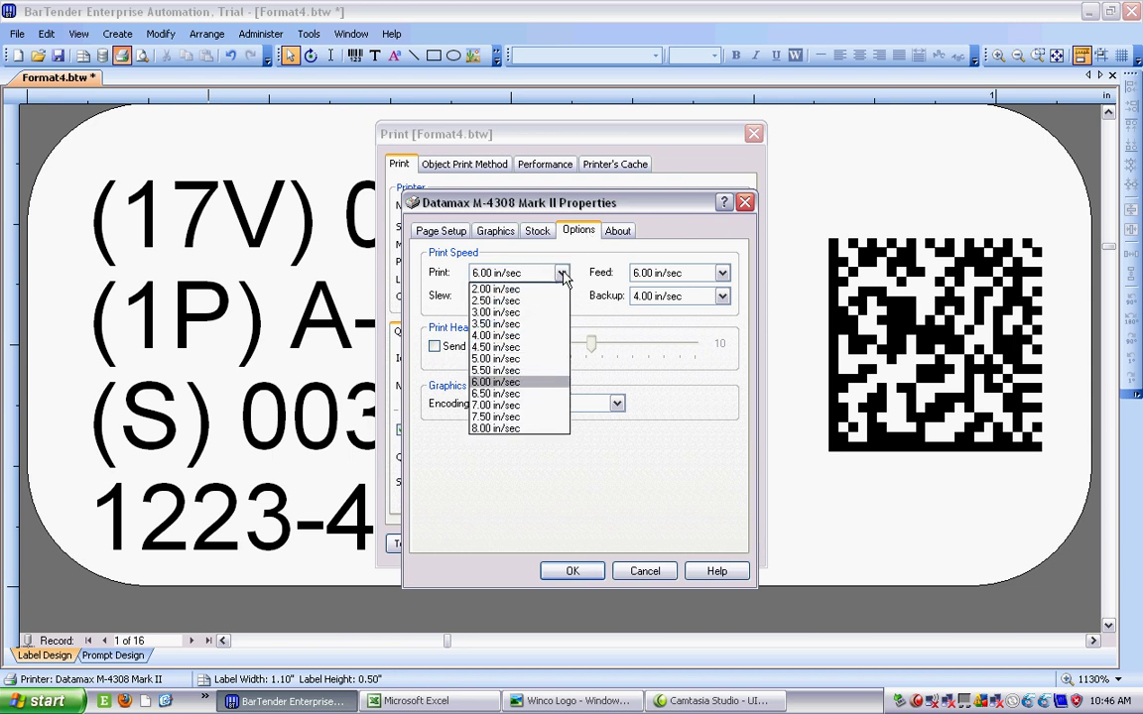
pyautogui.click(535, 290)
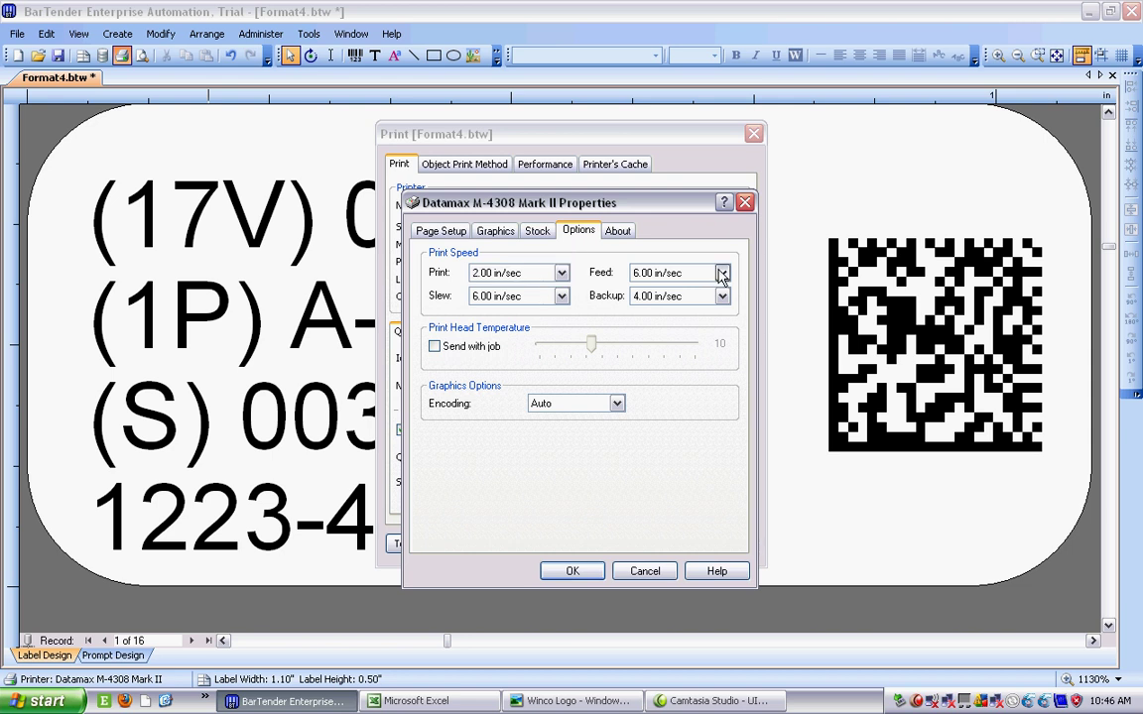
pyautogui.click(722, 274)
pyautogui.click(683, 290)
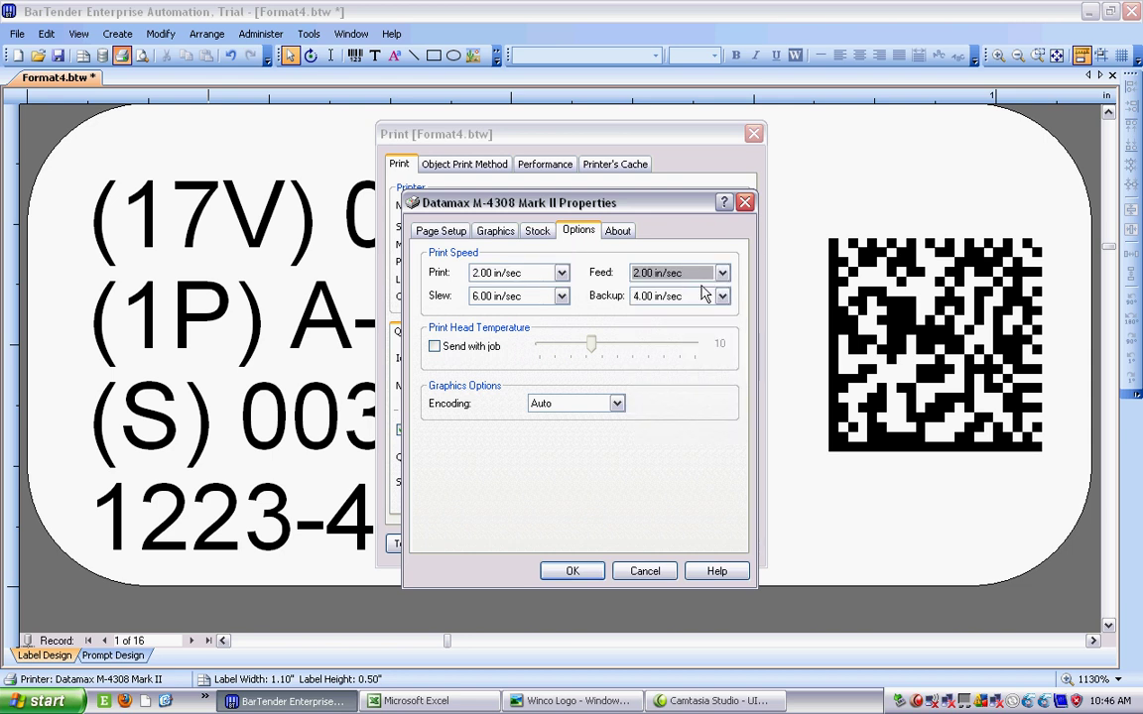
# Step: Set backup and slew speeds to 2.00 in/sec and send head temperature 24 with jobs
pyautogui.click(722, 297)
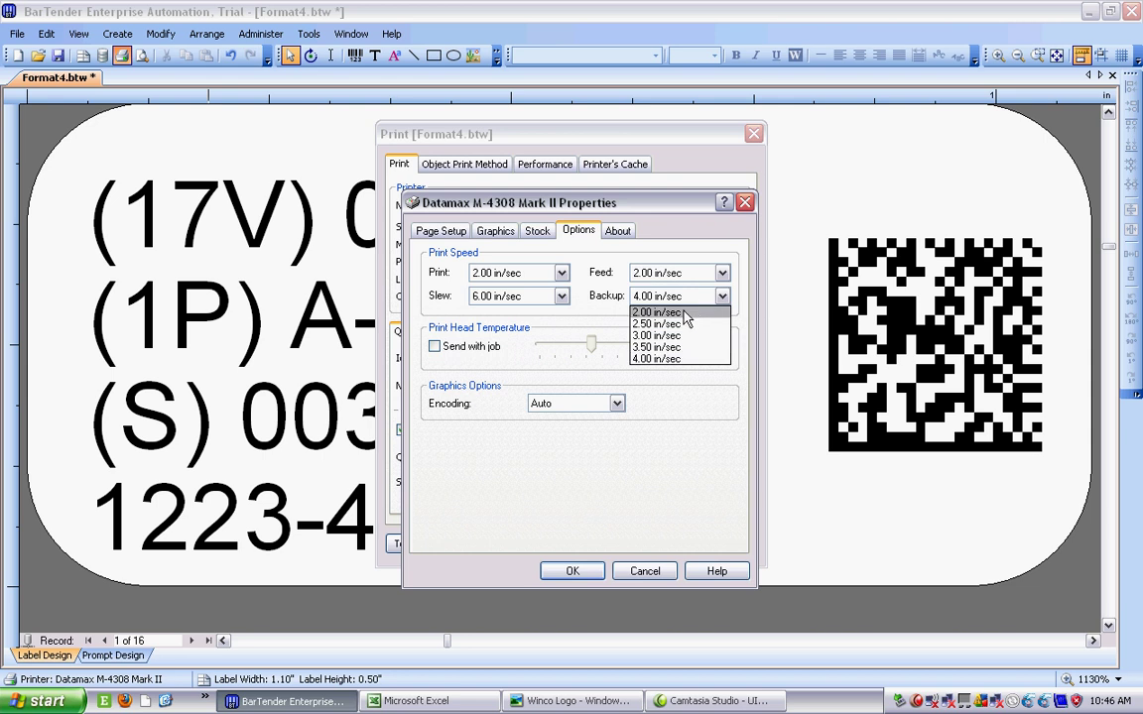
pyautogui.click(683, 312)
pyautogui.click(561, 298)
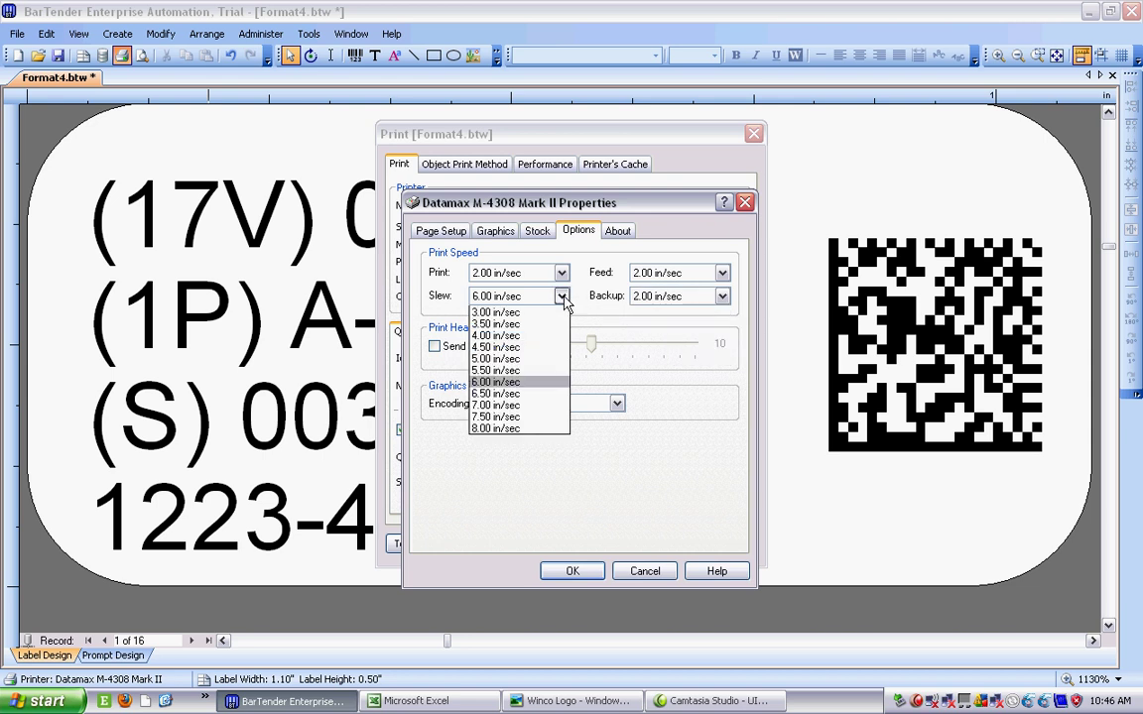
pyautogui.click(536, 313)
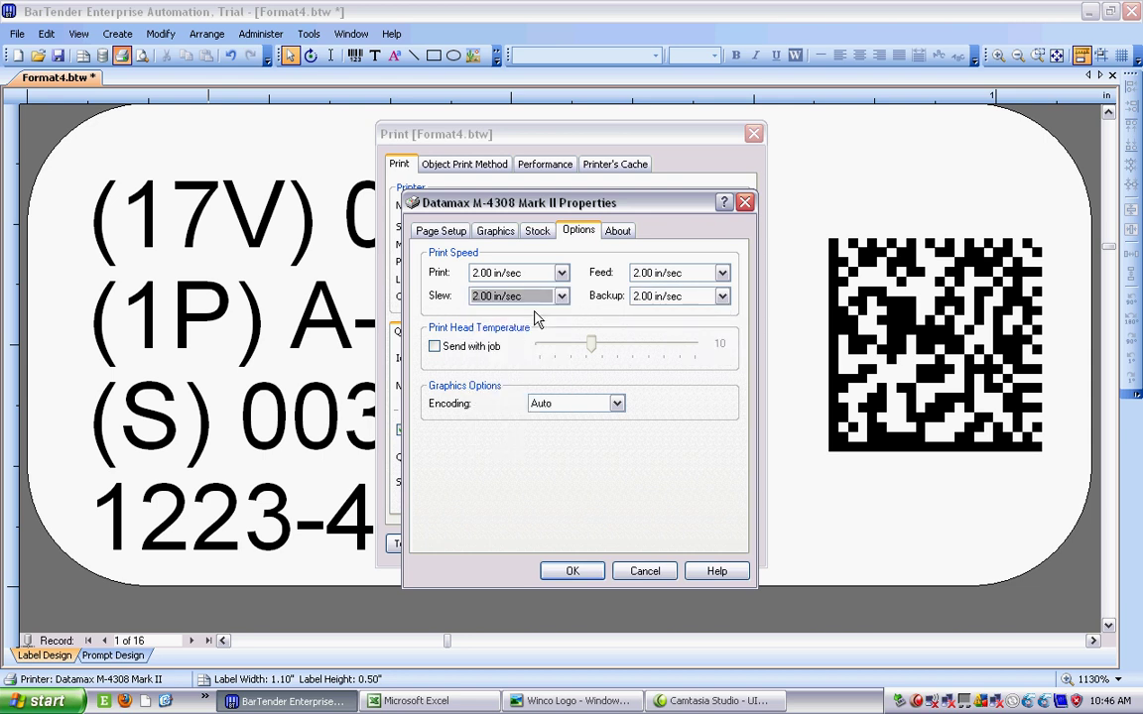
pyautogui.click(434, 348)
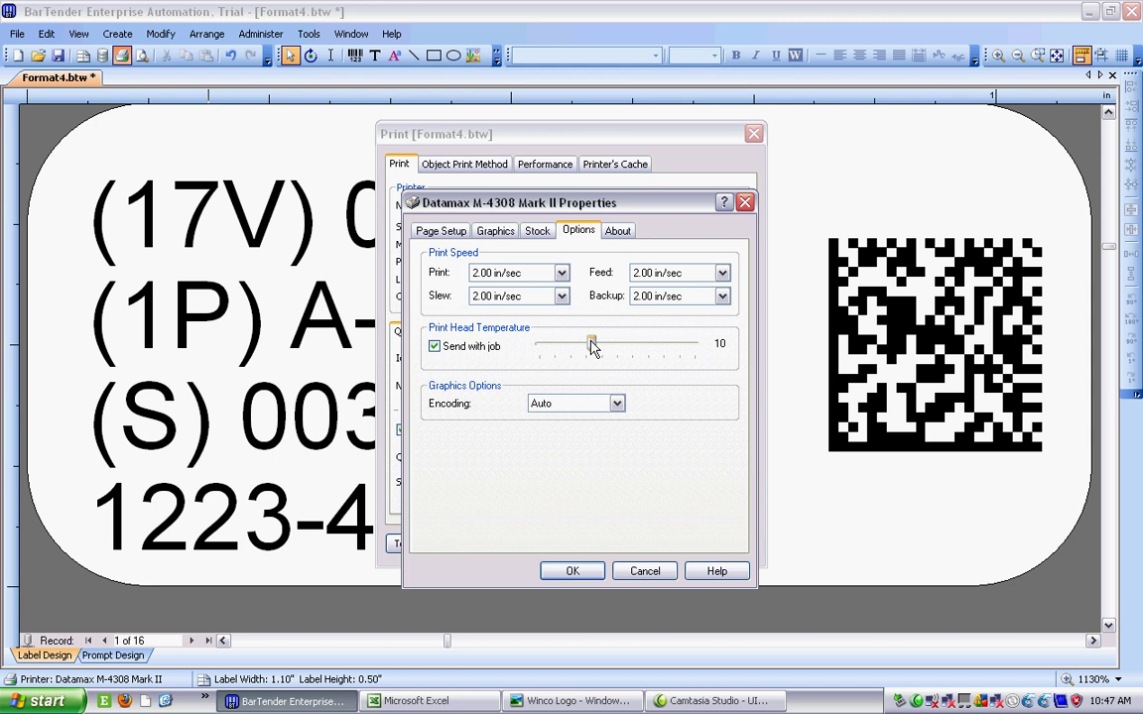
pyautogui.moveTo(591, 347); pyautogui.dragTo(663, 354)
# Step: Accept the printer settings and select only records 2 and 3 (serials 0034, 0043) for printing
pyautogui.click(572, 573)
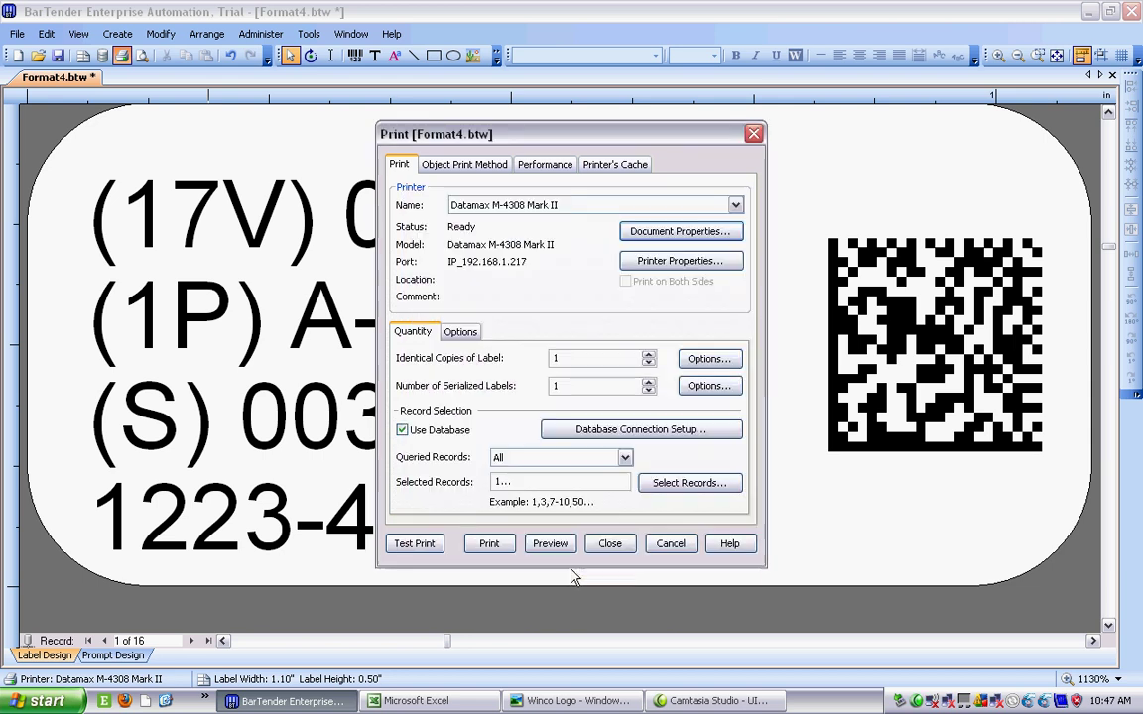
pyautogui.click(681, 483)
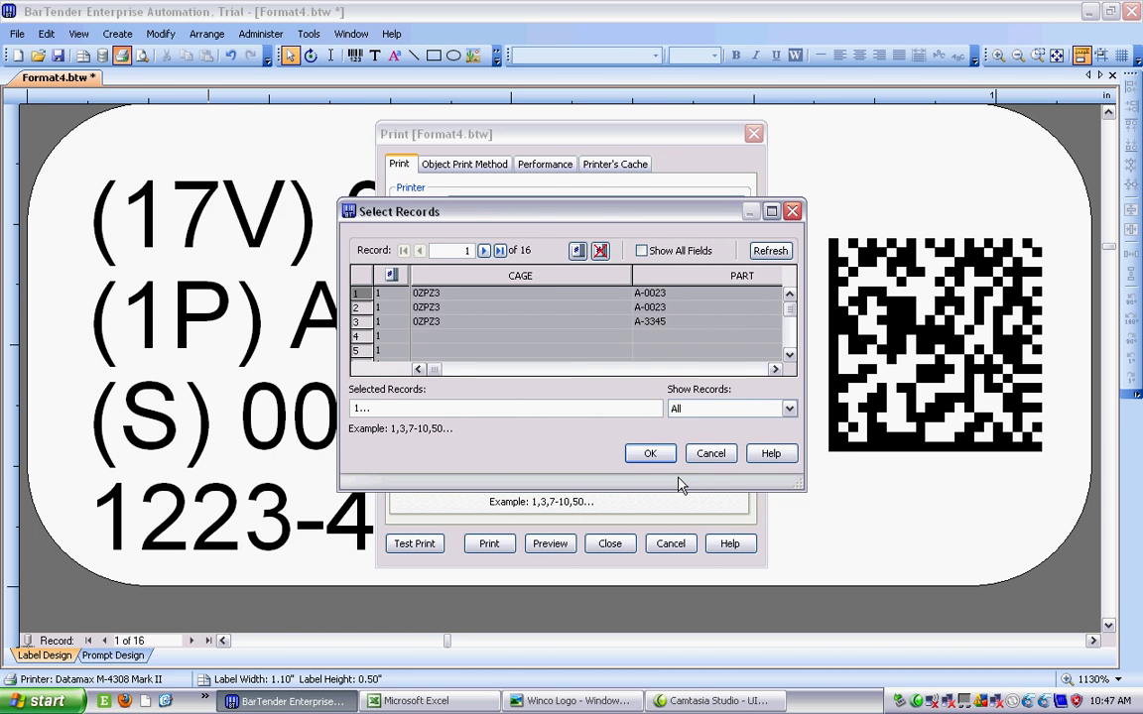
pyautogui.click(601, 252)
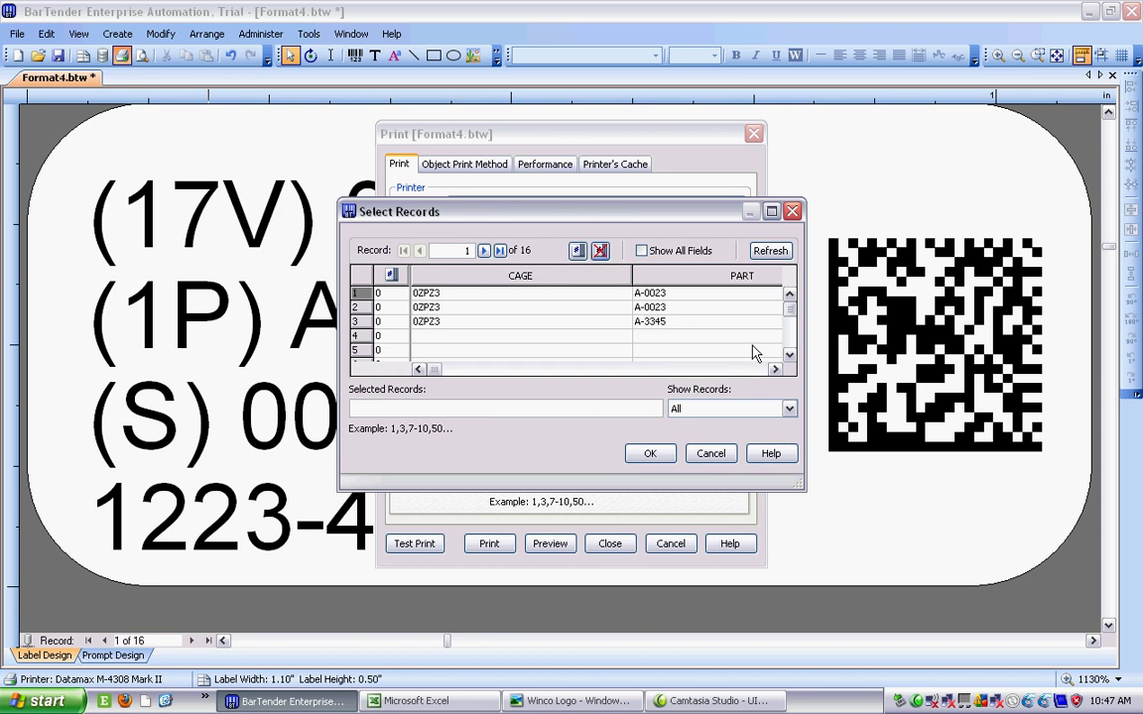
pyautogui.click(773, 370)
pyautogui.click(773, 370)
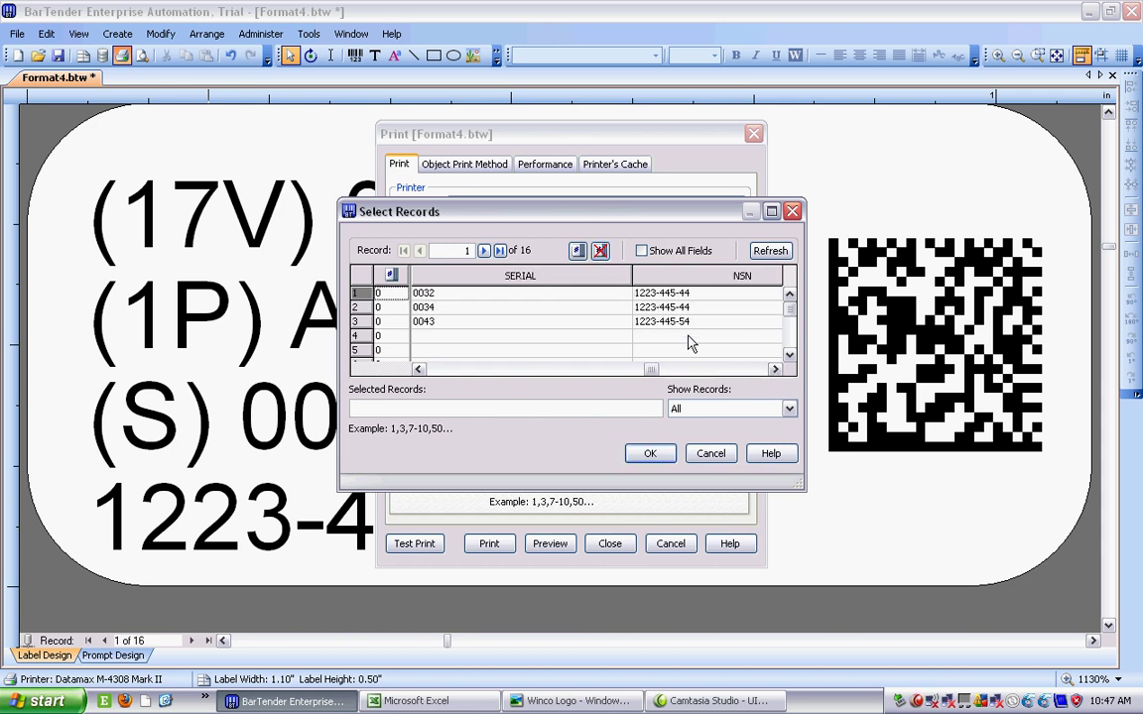
pyautogui.click(460, 313)
pyautogui.keyDown('shift'); pyautogui.click(460, 327); pyautogui.keyUp('shift')
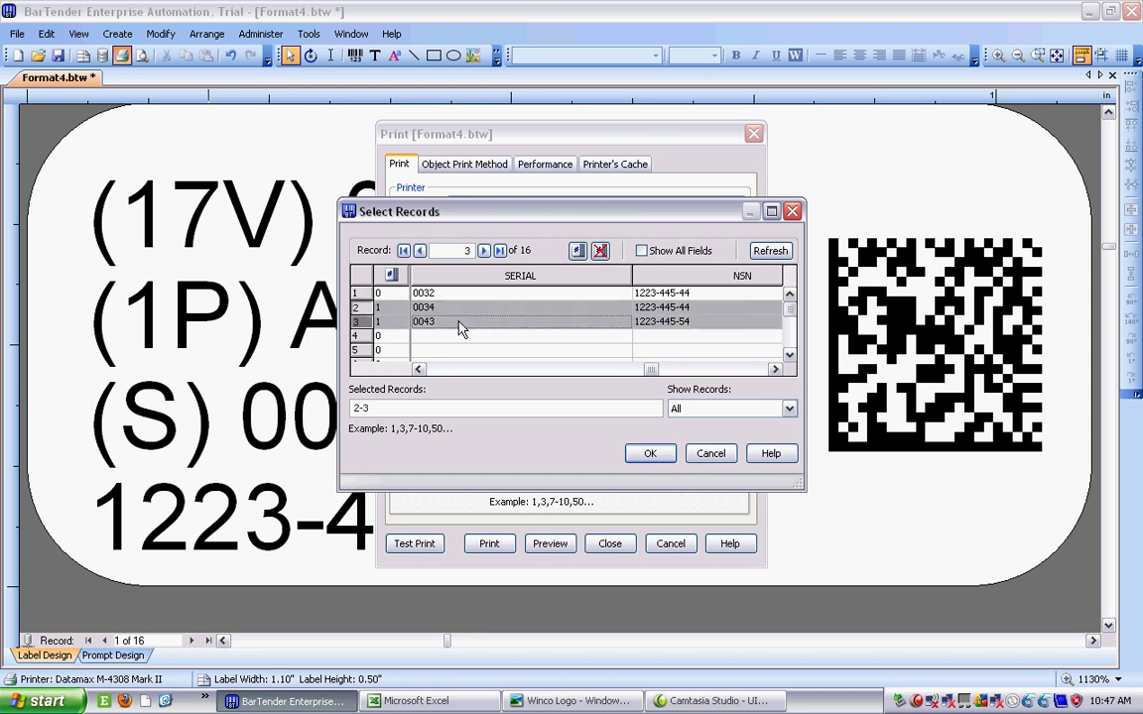
pyautogui.click(640, 455)
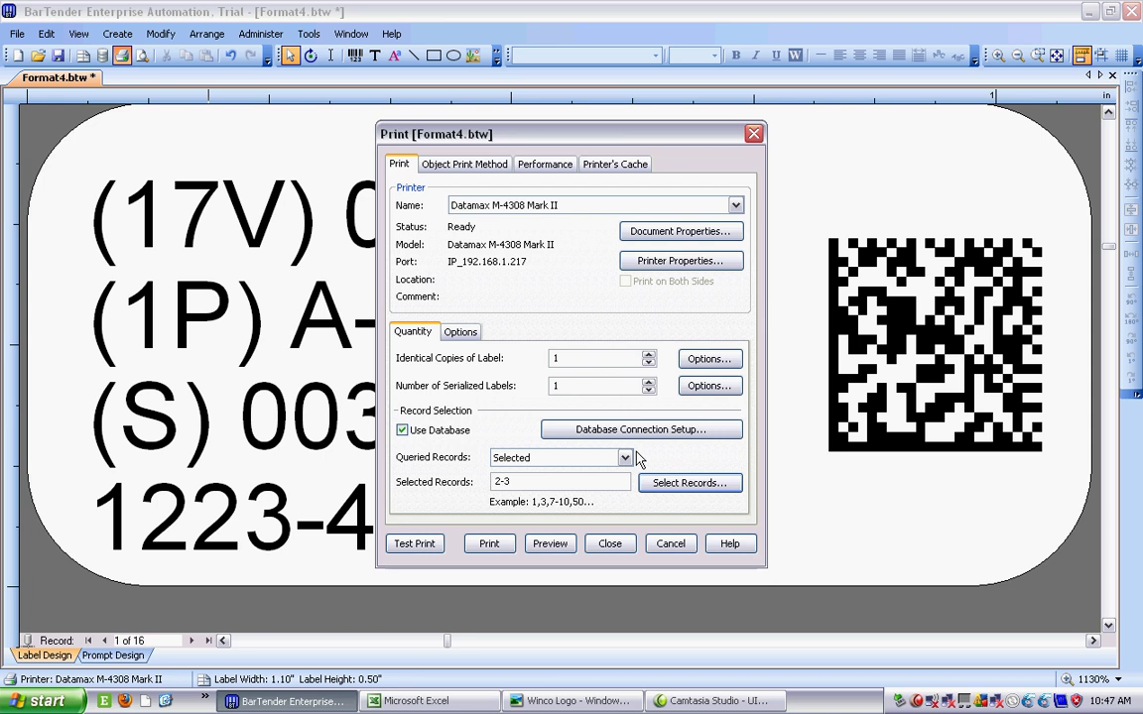
# Step: Preview the labels for serials 0034 and 0043, paging to page 2 and back
pyautogui.click(551, 543)
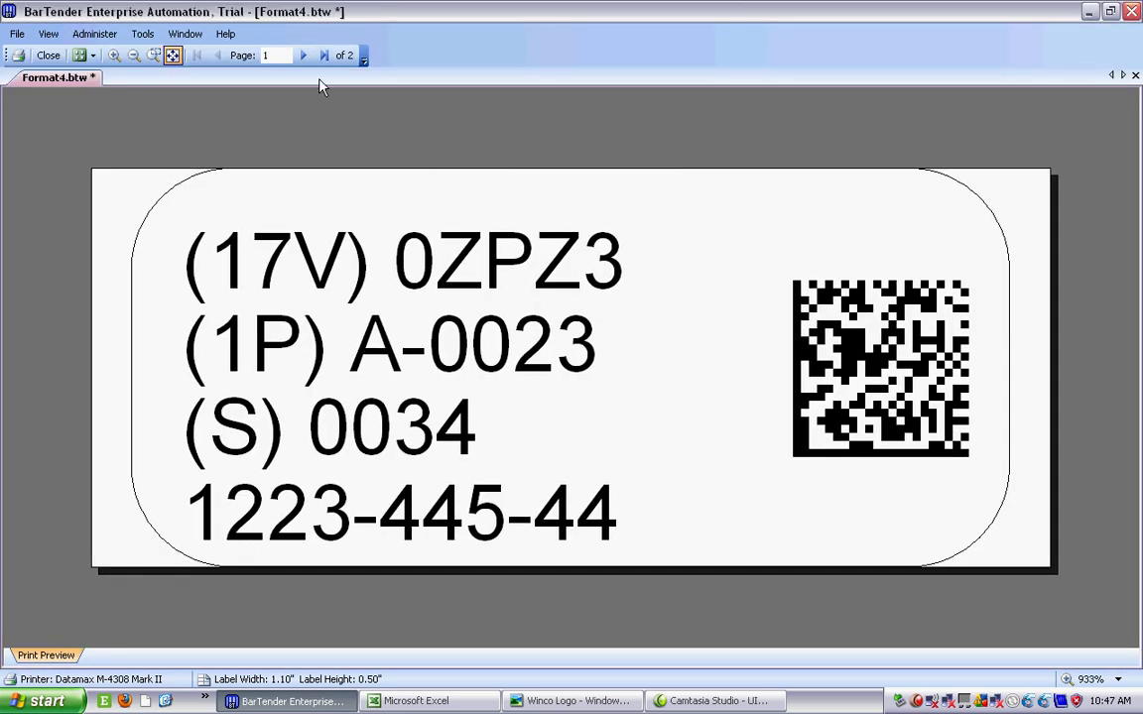
pyautogui.click(303, 57)
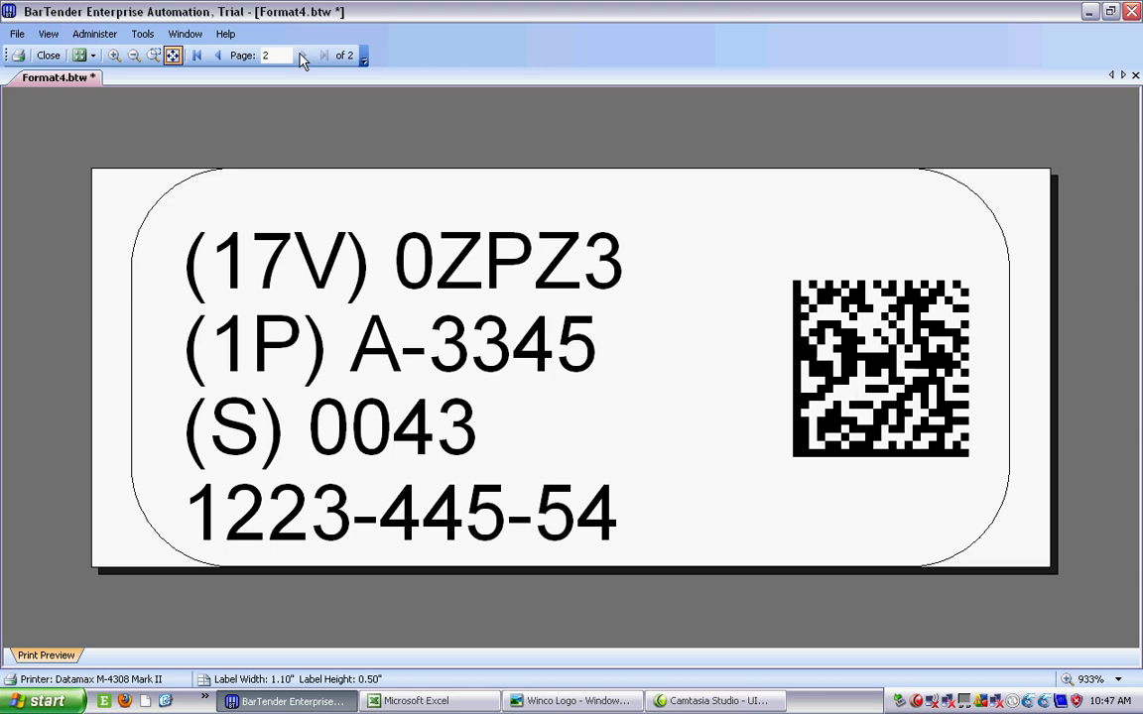
pyautogui.click(217, 57)
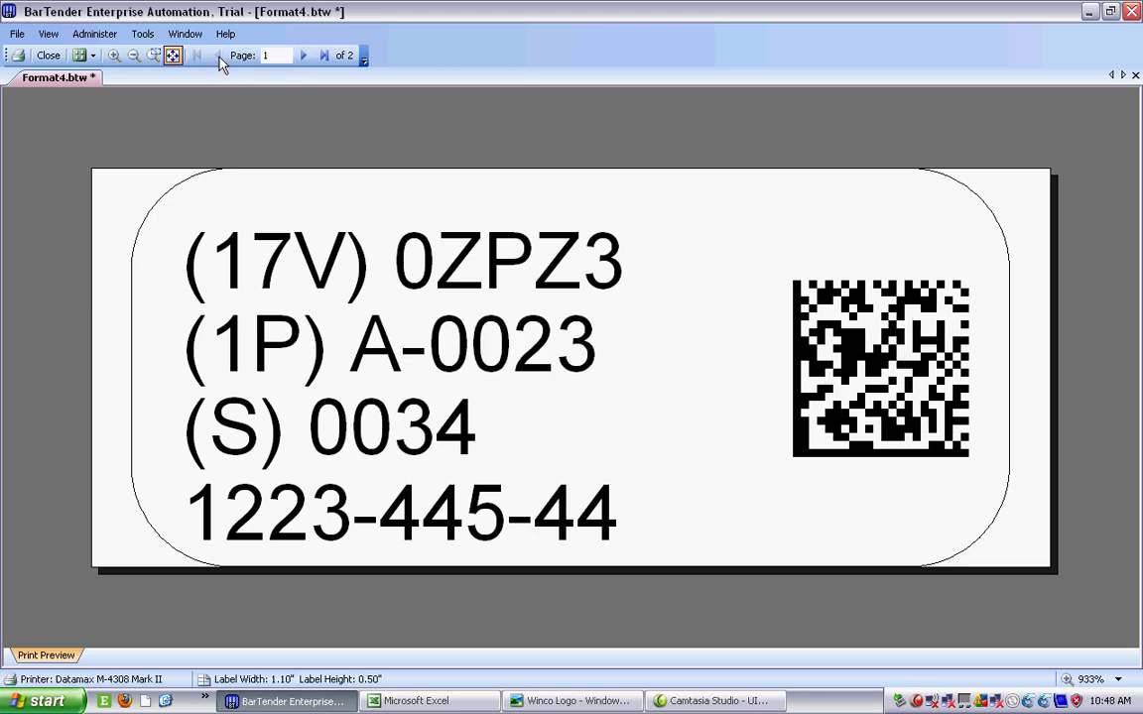